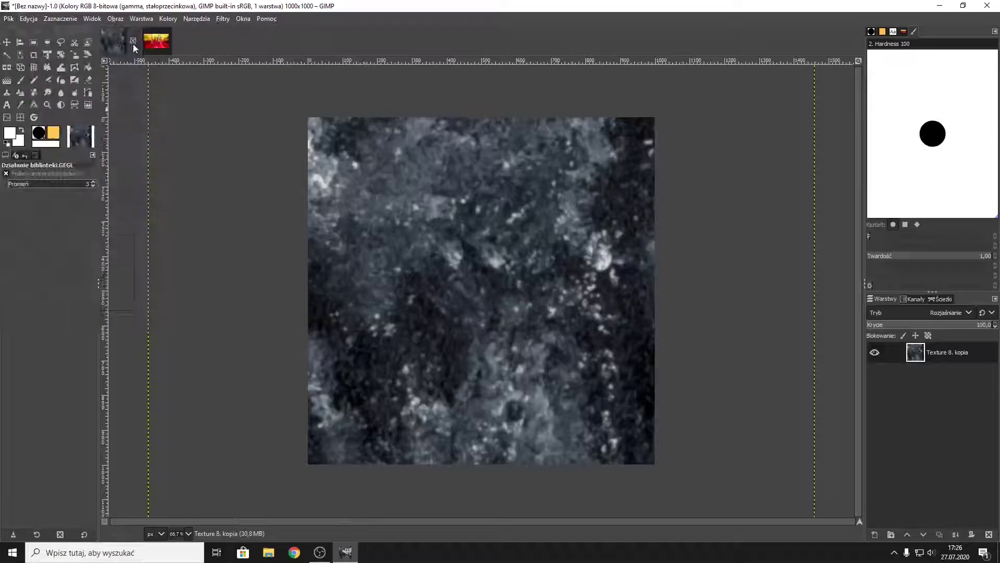
Step: Bring the after pack6 light into the texture image and scale it to fit the square
scroll(938, 433, down, 4)
mouse_move(925, 452)
mouse_down()
mouse_move(286, 224)
mouse_move(168, 212)
mouse_up()
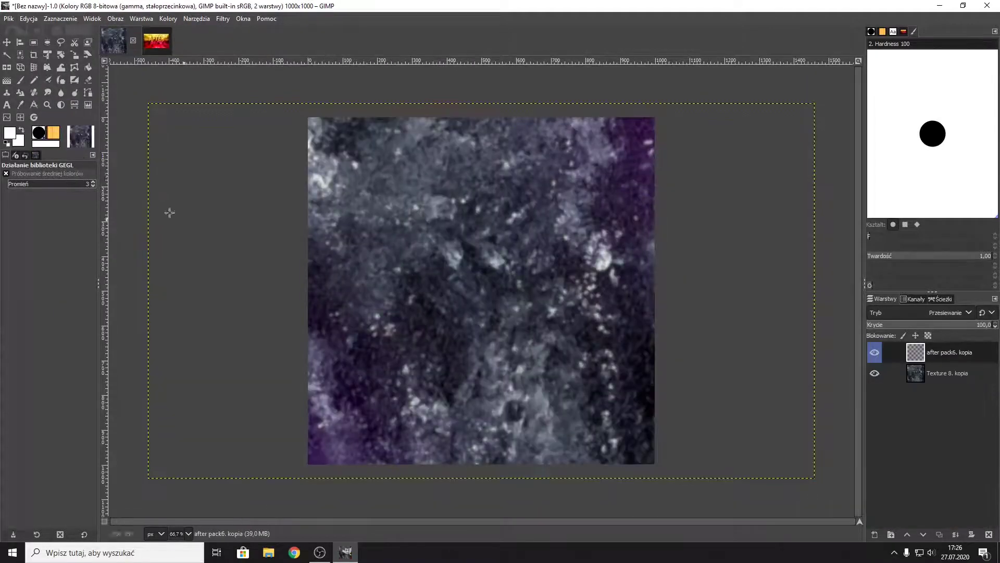
click(75, 54)
mouse_move(334, 359)
mouse_down()
mouse_move(345, 372)
mouse_move(329, 434)
mouse_up()
key(Return)
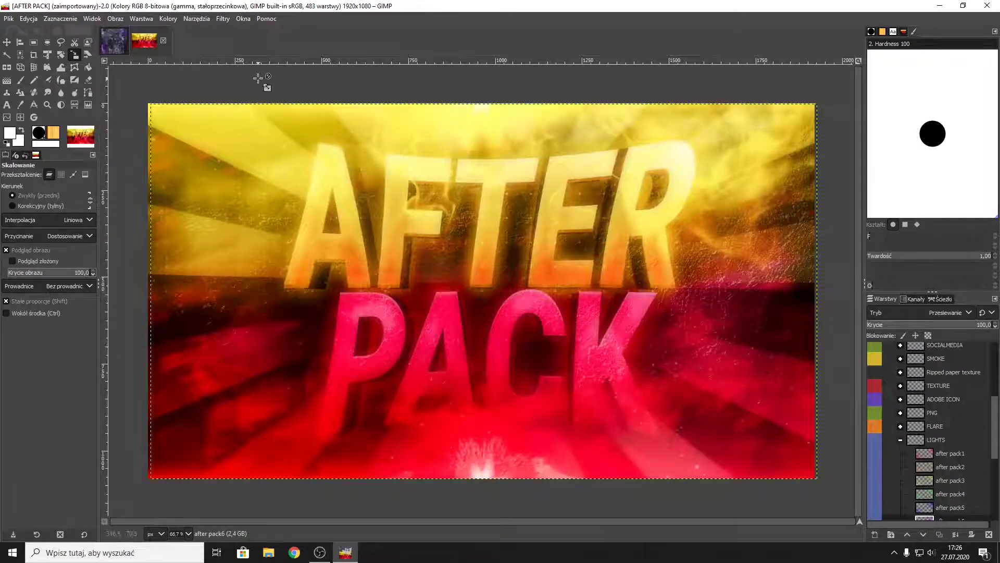
Step: Duplicate the purple light layer and mirror the copy horizontally
right_click(932, 352)
click(896, 100)
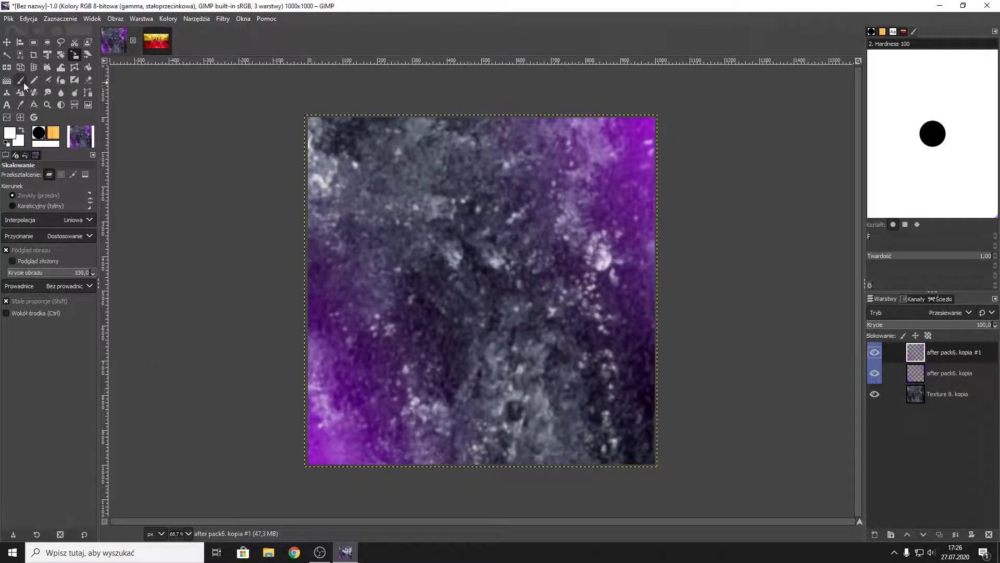
key(shift+f)
click(166, 85)
Step: Draw a text box on the canvas and type NICK
key(t)
drag(349, 208, 630, 354)
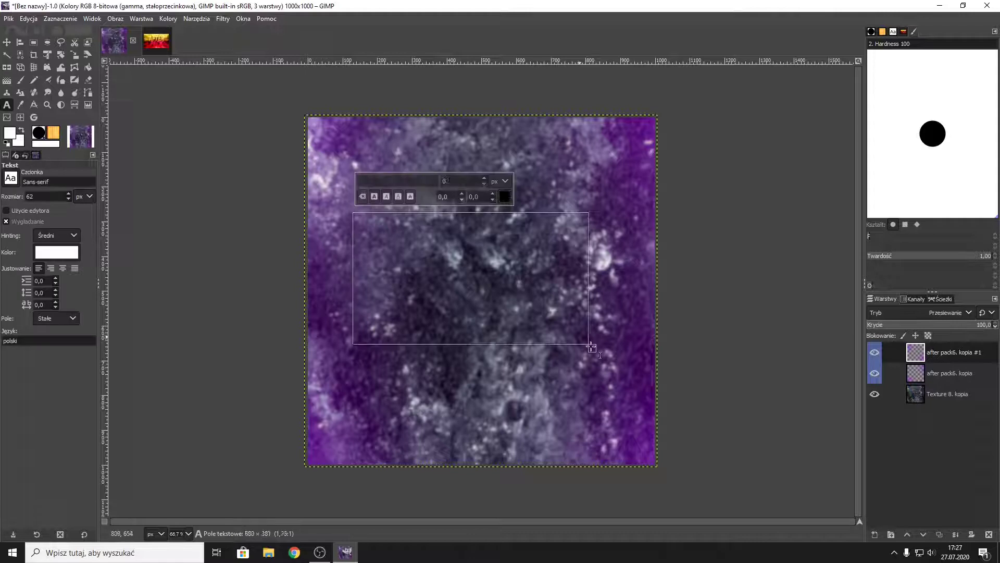
text(NICK)
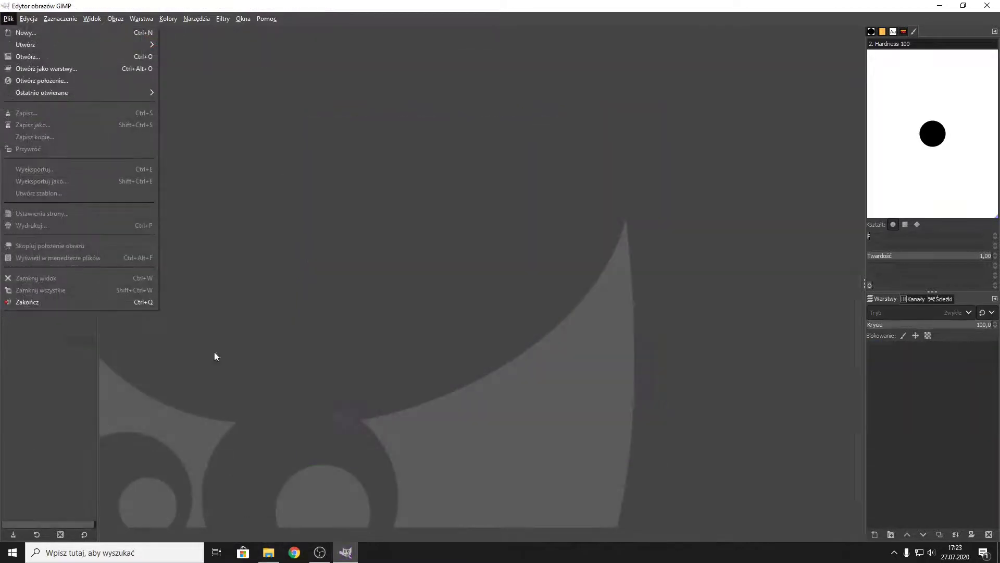
Step: Create a new 1000×1000 px image and bring up the folder of GIMP packs
click(26, 33)
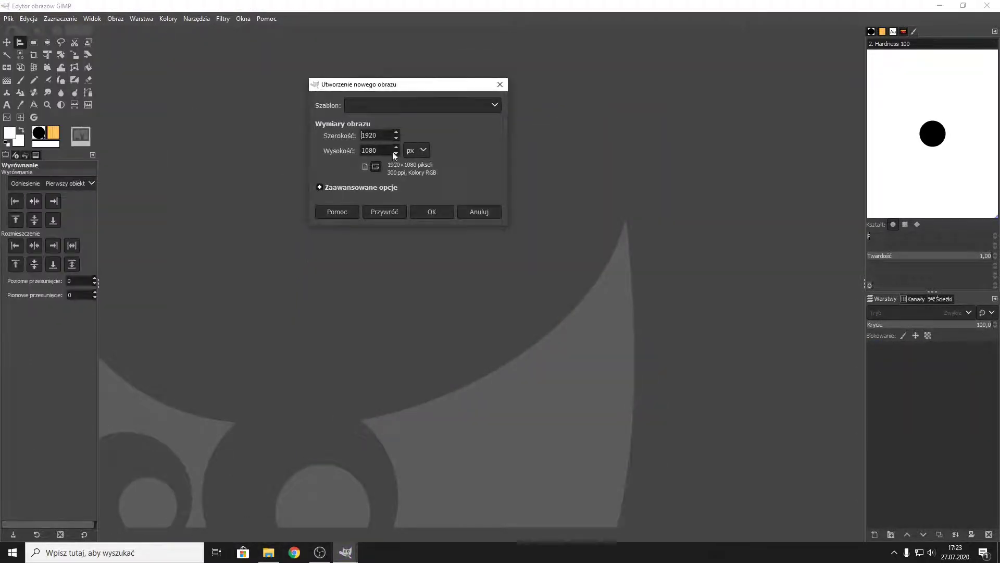
text(100)
key(Return)
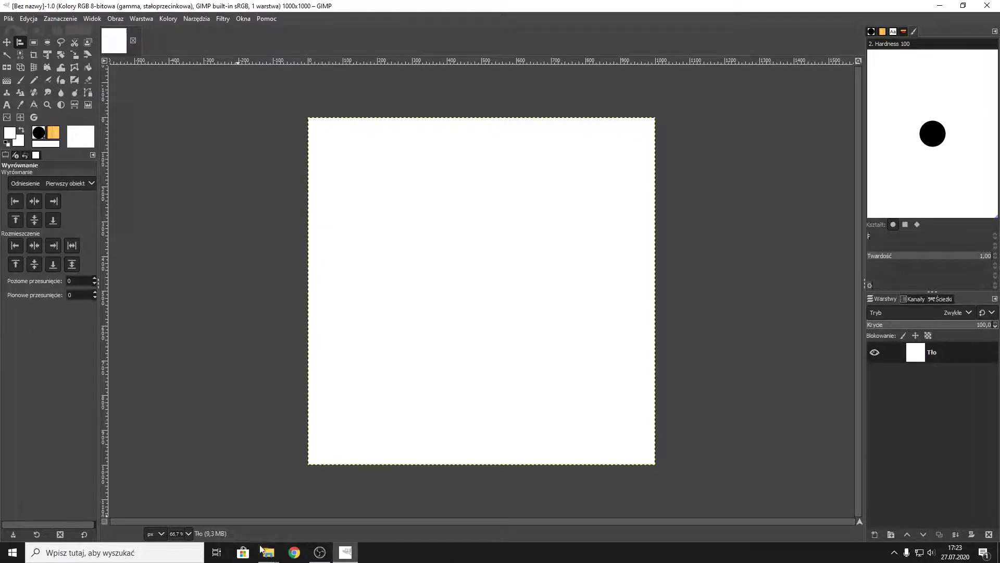
mouse_move(267, 552)
click(298, 510)
Step: Open AFTER PACK.psd and drag its Texture 8 layer into the square image
click(414, 120)
click(796, 9)
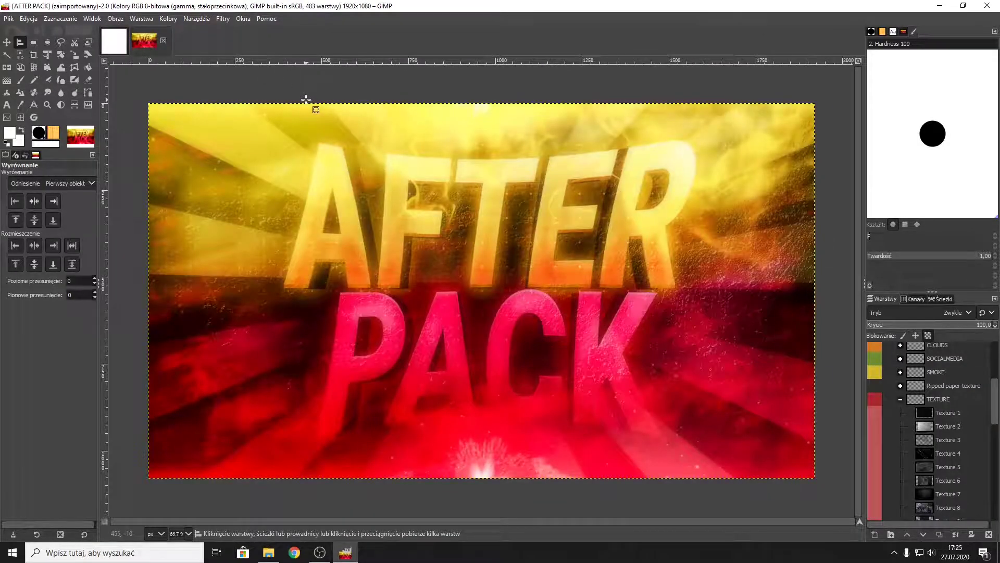
scroll(939, 420, up, 1)
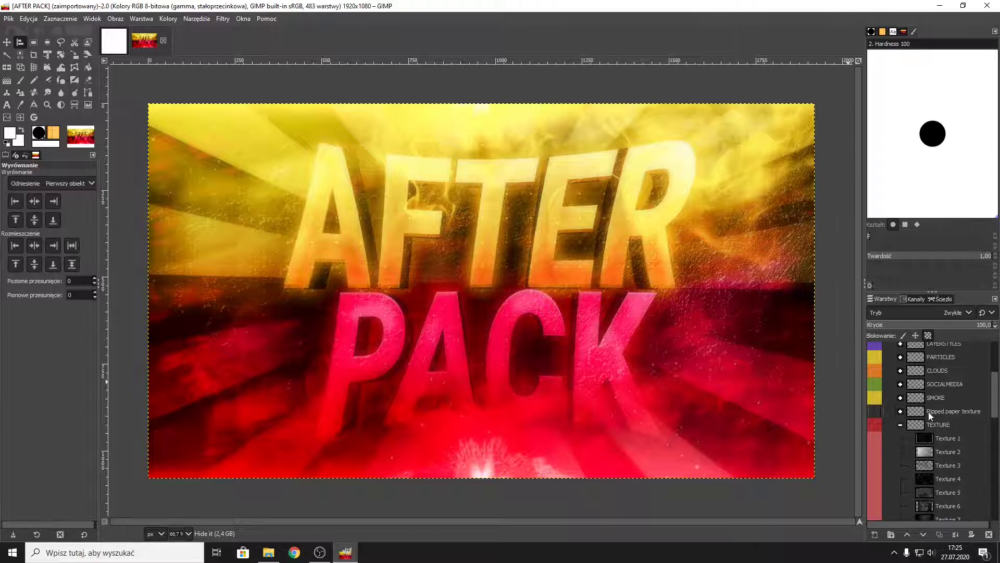
scroll(908, 417, down, 2)
scroll(907, 414, down, 1)
scroll(908, 414, down, 2)
scroll(908, 415, down, 1)
mouse_move(927, 383)
mouse_down()
mouse_move(160, 121)
mouse_move(517, 201)
mouse_up()
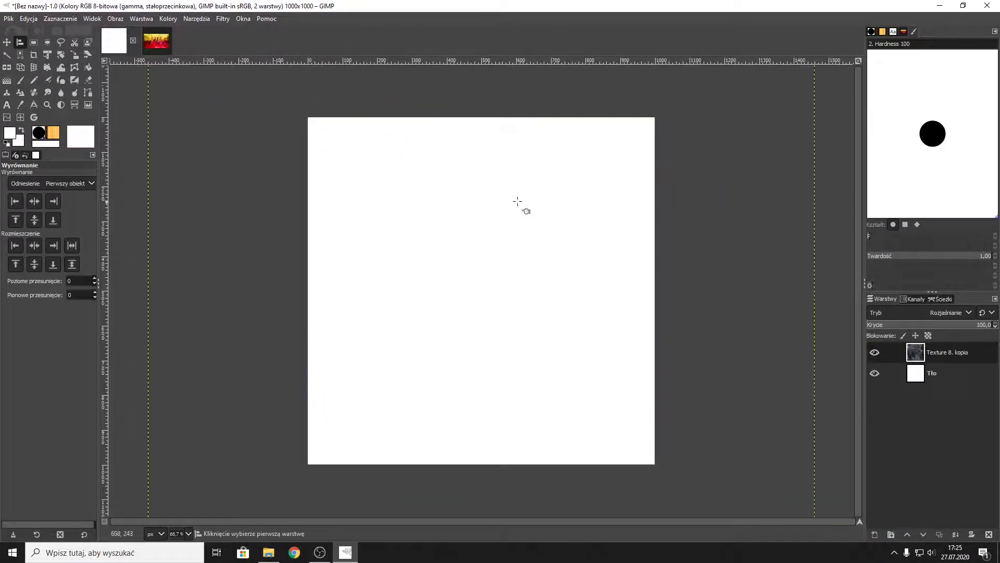
Step: Delete the white Tło background layer
right_click(890, 380)
click(820, 148)
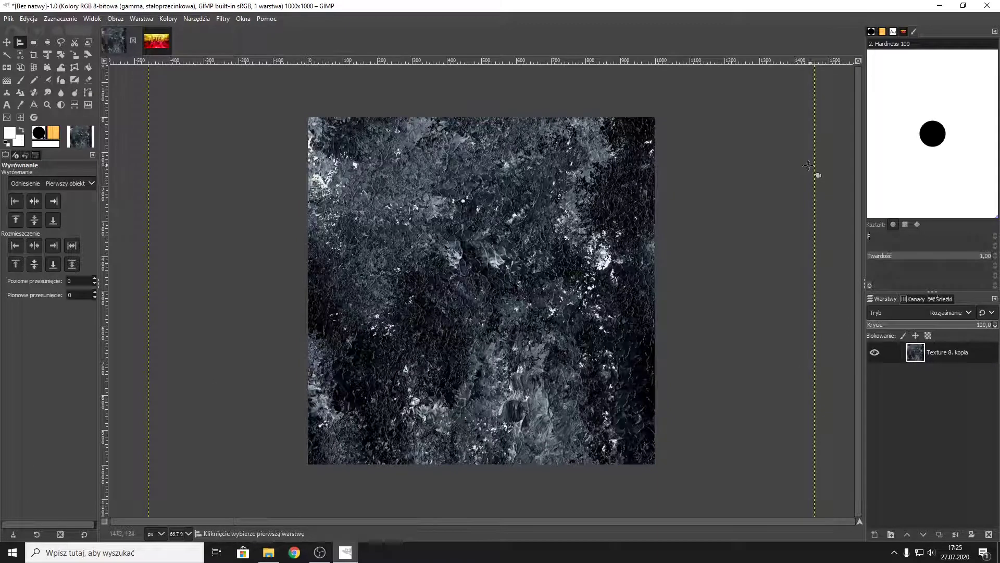
click(74, 54)
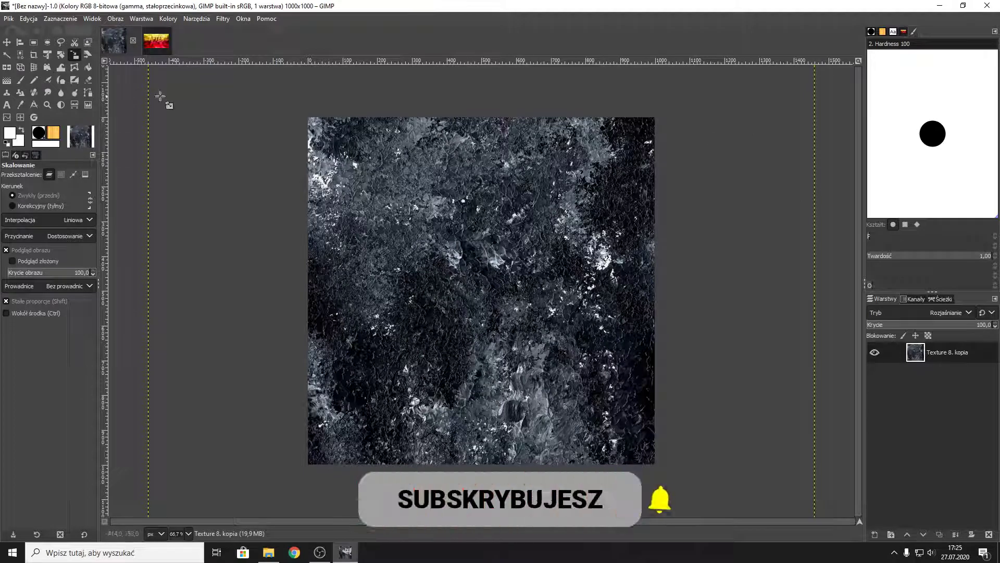
Step: Apply a Gaussian blur of 2.48 to the Texture 8 copy layer
click(225, 20)
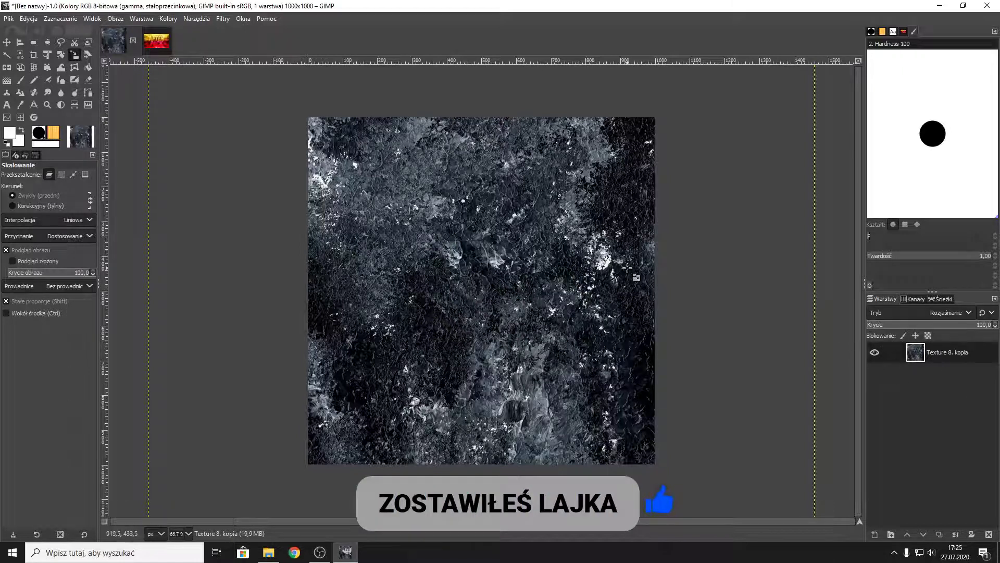
click(223, 19)
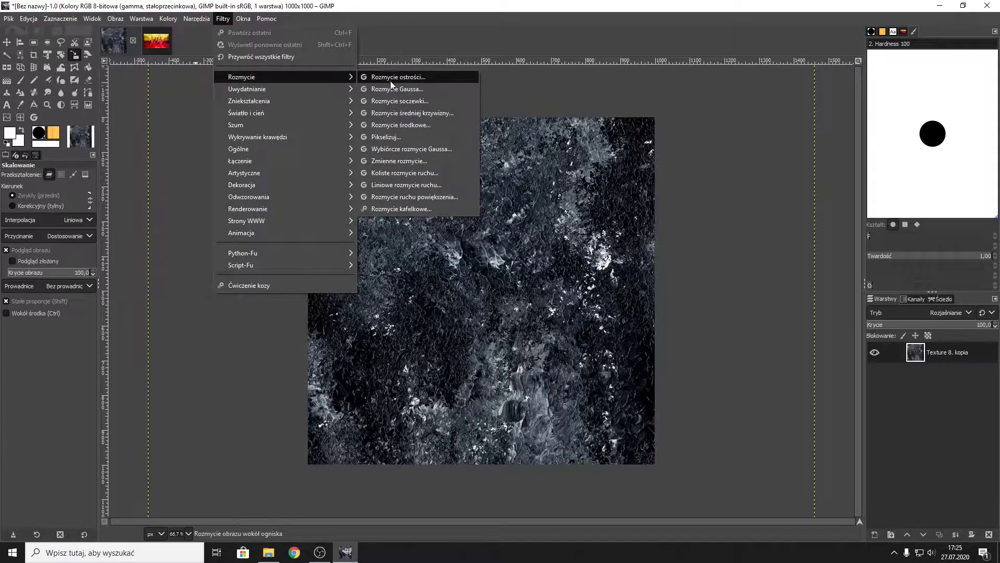
click(395, 89)
click(709, 318)
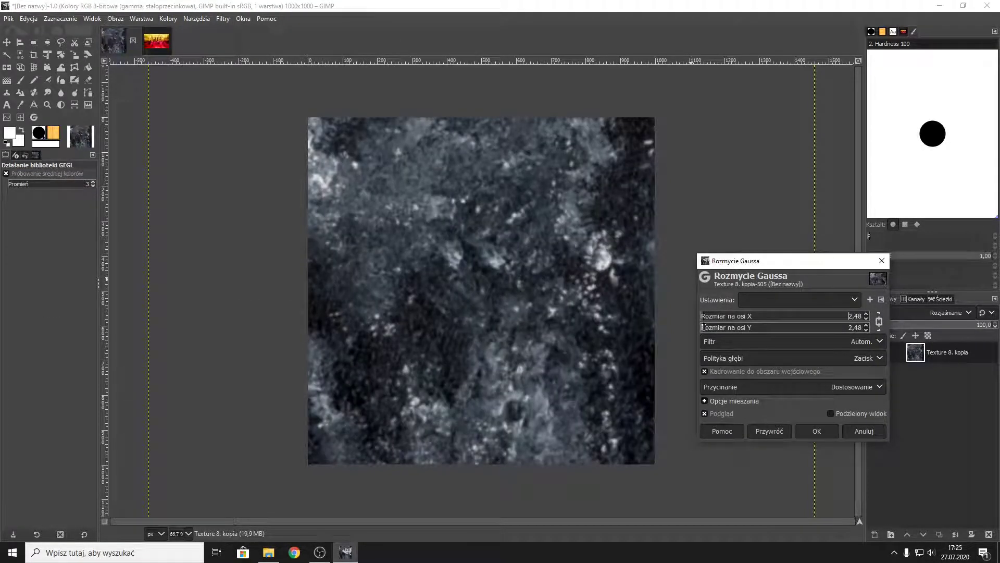
click(820, 431)
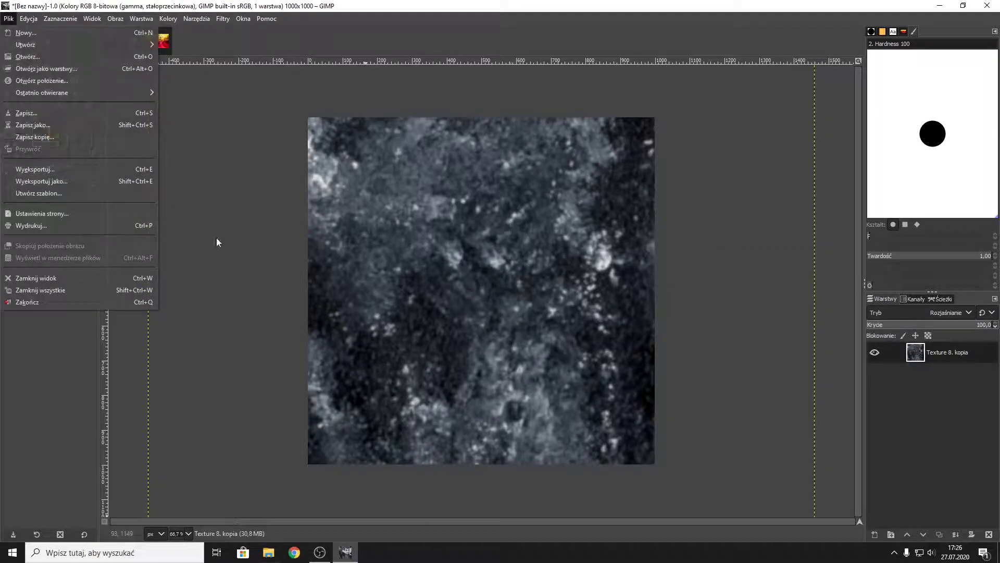
Step: Expand the LIGHTS group in AFTER PACK and drag after pack6 into the square image
click(162, 43)
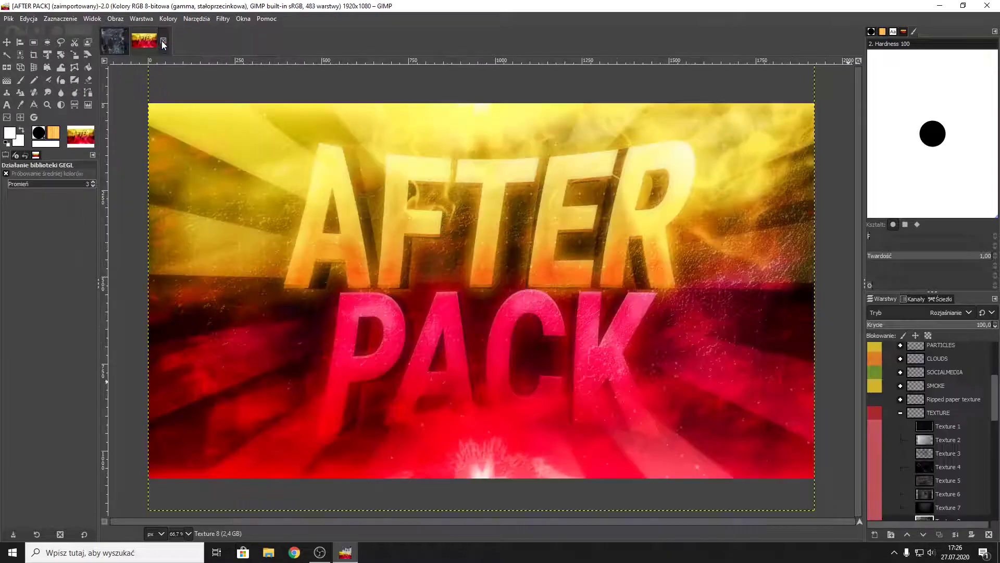
scroll(937, 386, down, 3)
scroll(922, 391, up, 2)
click(900, 391)
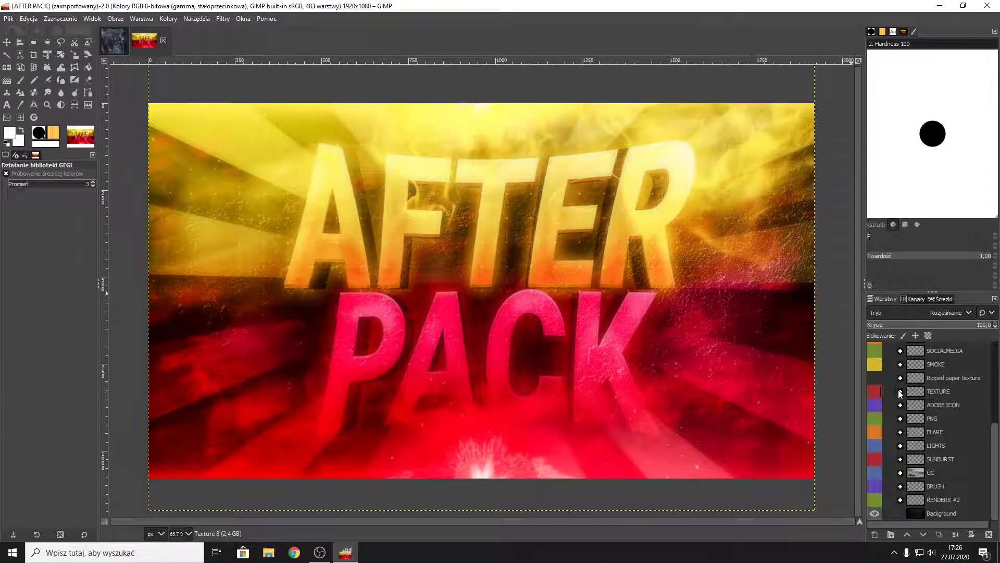
click(900, 445)
scroll(916, 452, down, 3)
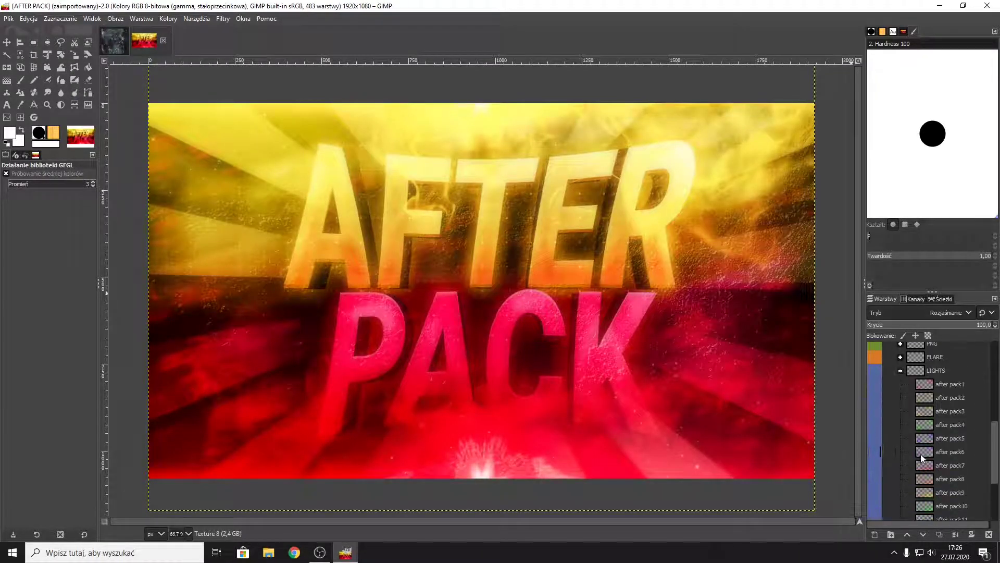
mouse_move(926, 457)
mouse_down()
mouse_move(124, 46)
mouse_move(136, 78)
mouse_up()
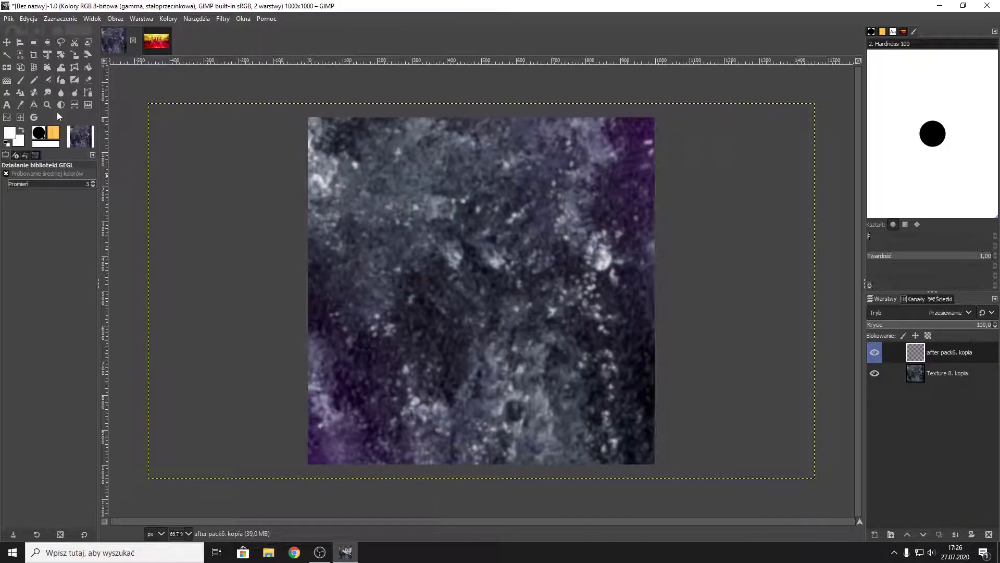
Step: Scale the after pack6 light layer to cover the square canvas
click(77, 55)
mouse_move(256, 284)
mouse_down()
mouse_move(419, 273)
mouse_move(346, 373)
mouse_up()
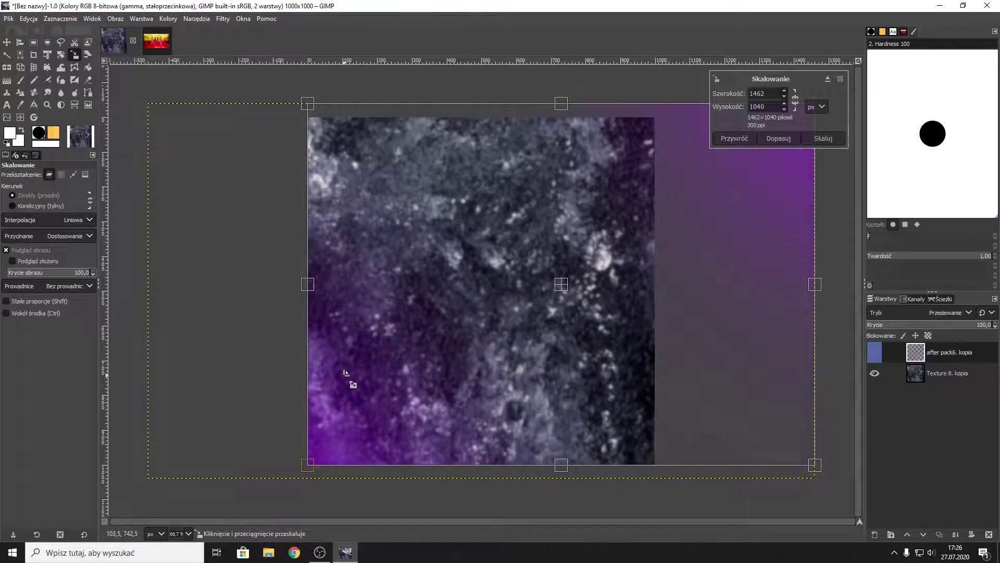
mouse_move(732, 174)
mouse_down()
mouse_move(559, 186)
mouse_move(334, 441)
mouse_up()
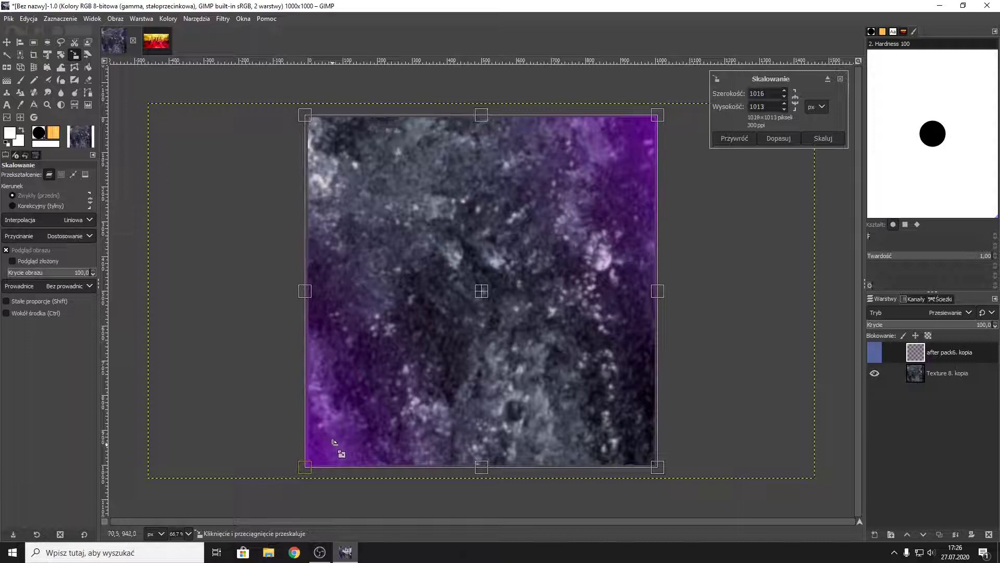
key(Return)
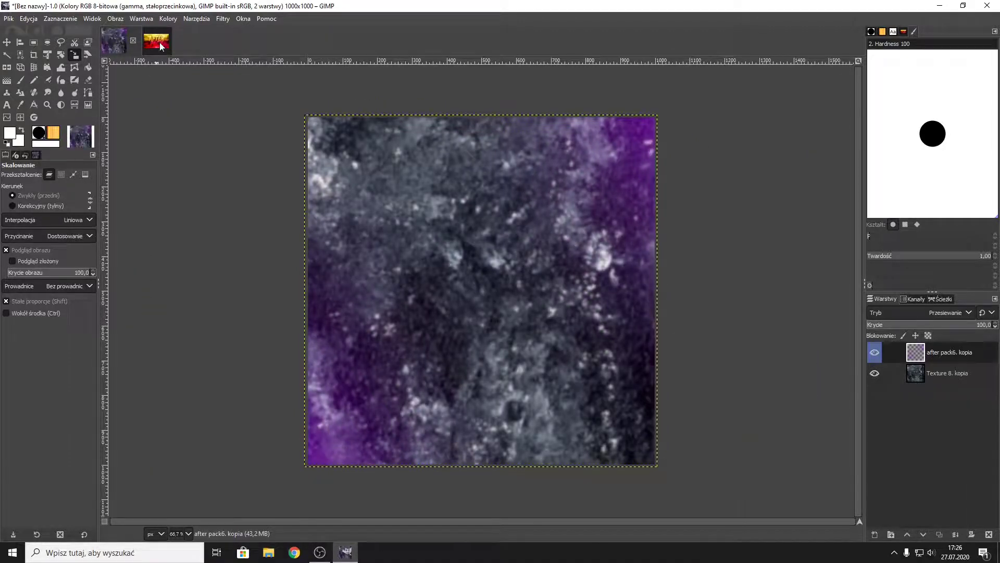
click(160, 46)
Step: Duplicate the after pack6 light layer and flip the copy horizontally
drag(181, 61, 140, 50)
right_click(925, 353)
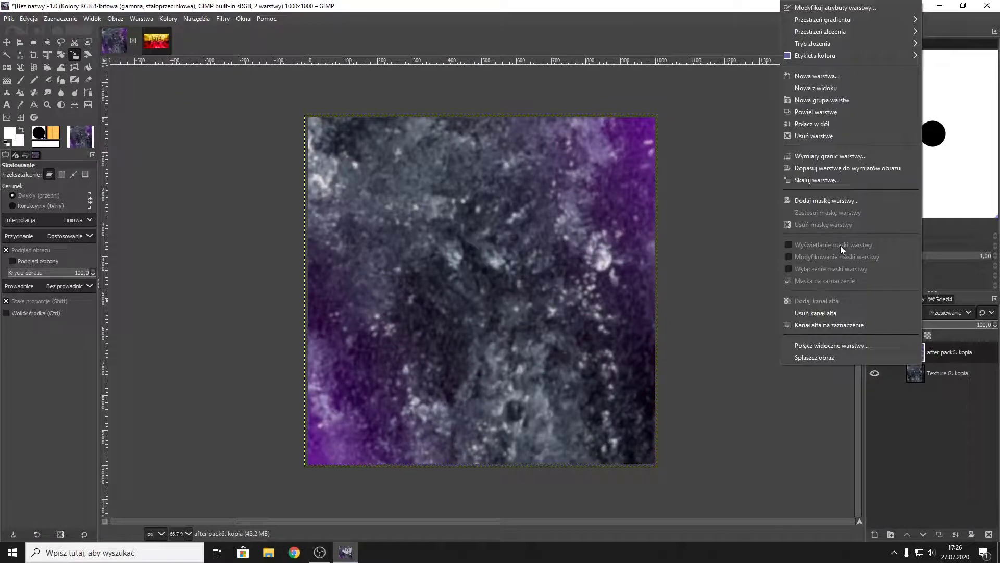
click(815, 111)
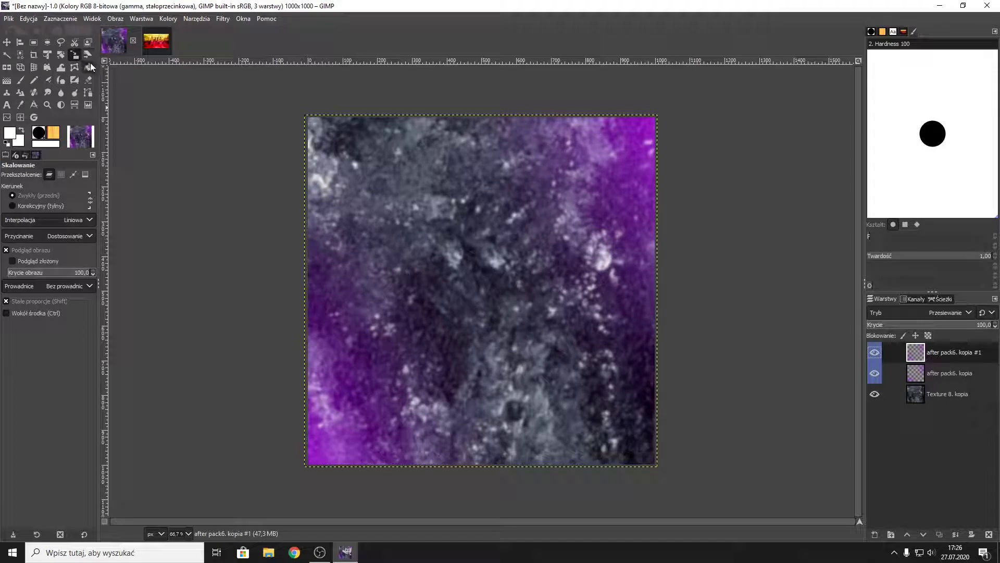
click(7, 67)
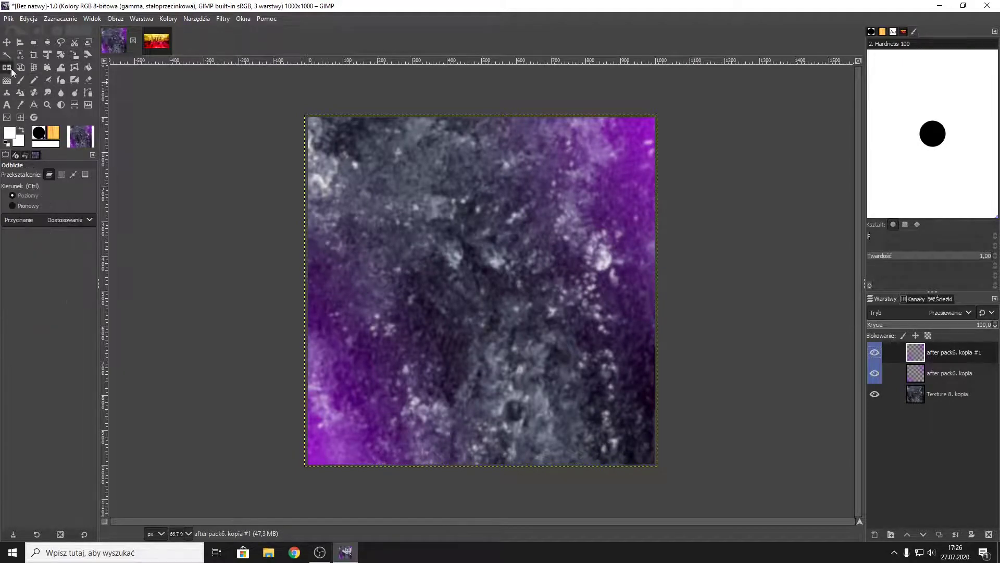
click(433, 146)
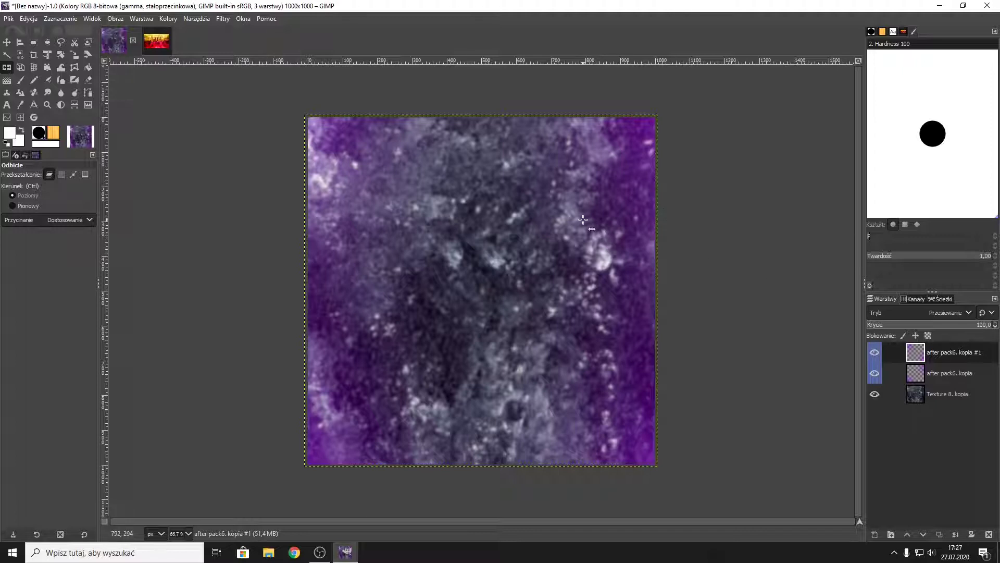
Step: Draw a text box across the canvas centre and type NICK
click(8, 105)
drag(350, 207, 630, 355)
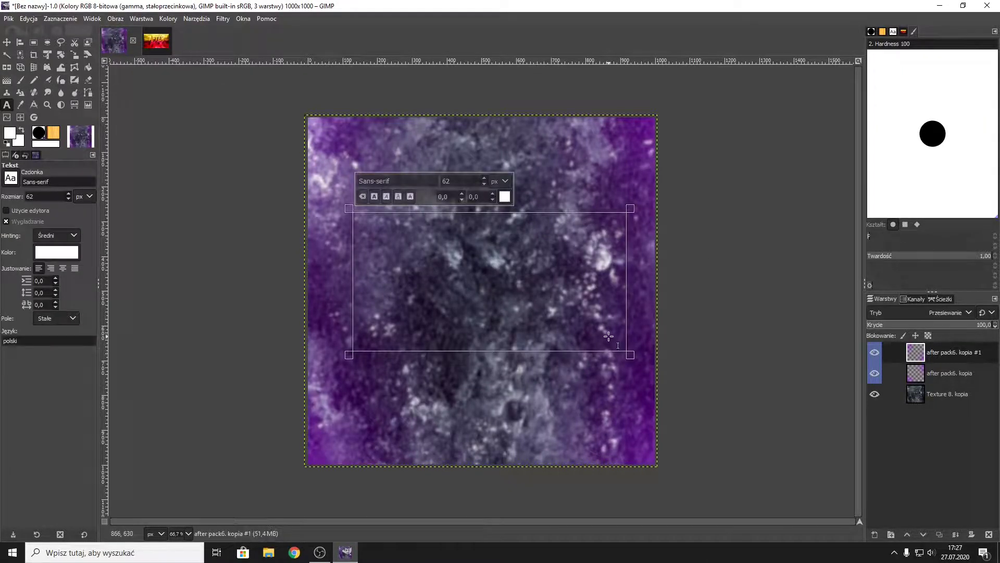
text(NICK)
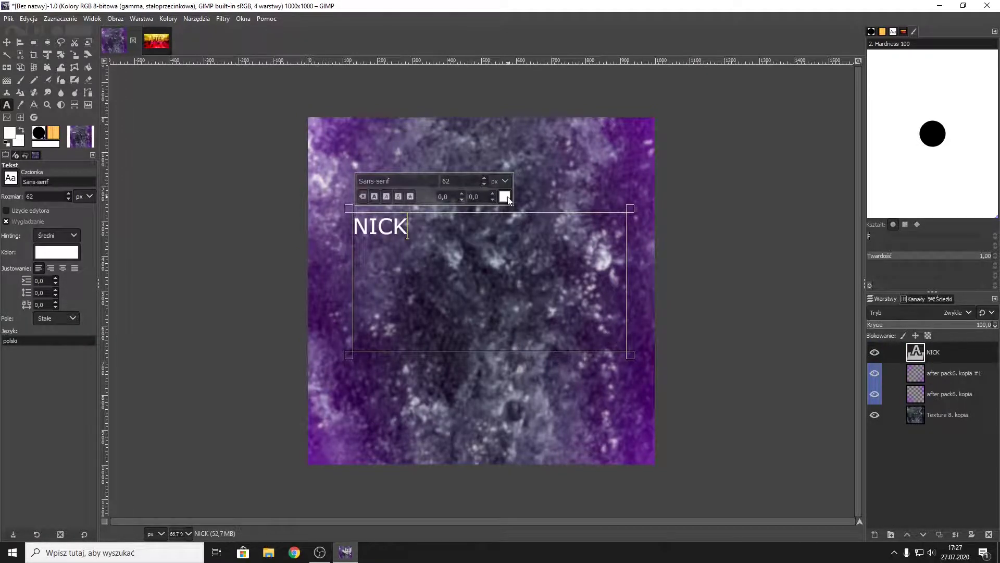
Step: Set the NICK text to LEMON MILK Bold at size 294
key(ctrl+a)
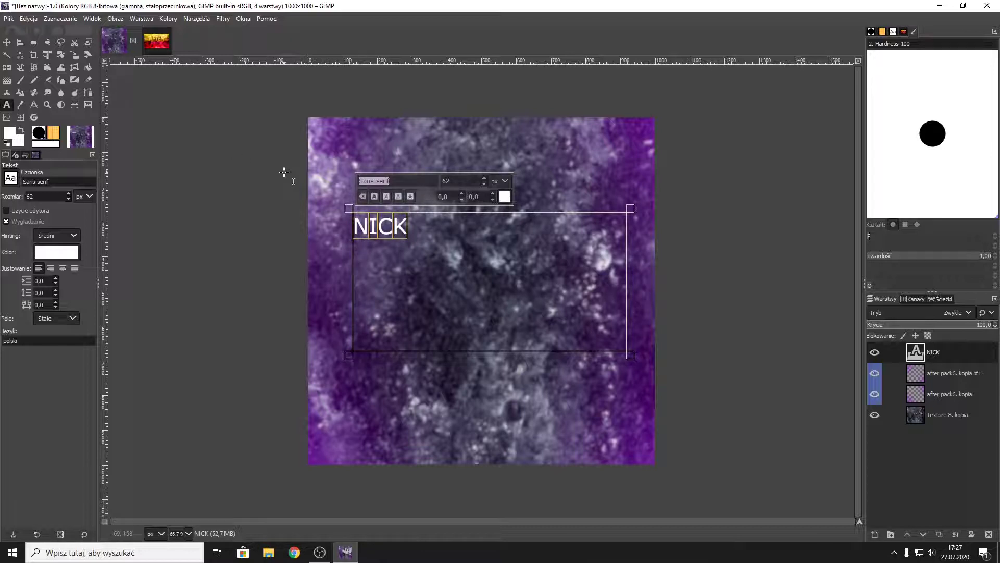
key(BackSpace)
text(lem)
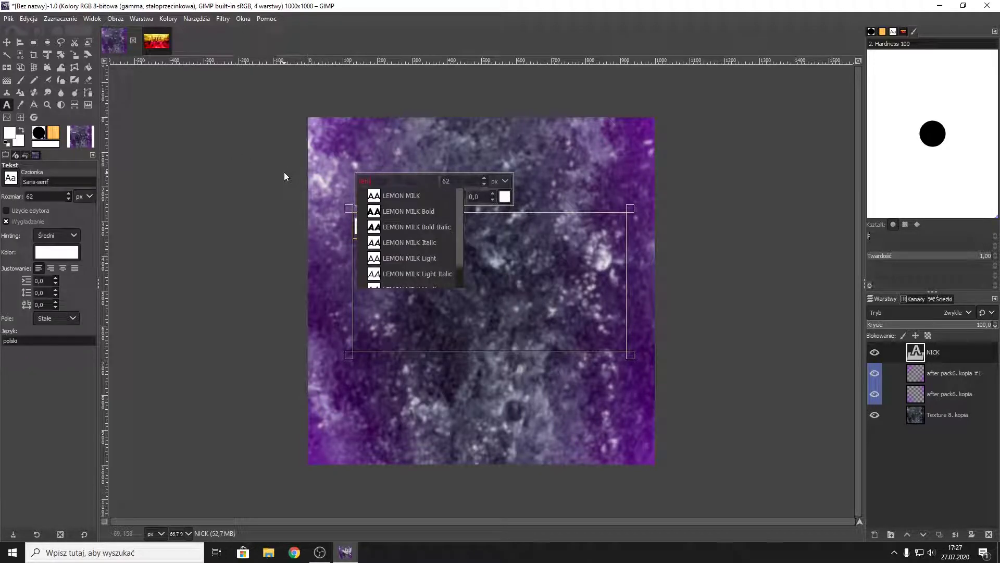
click(393, 211)
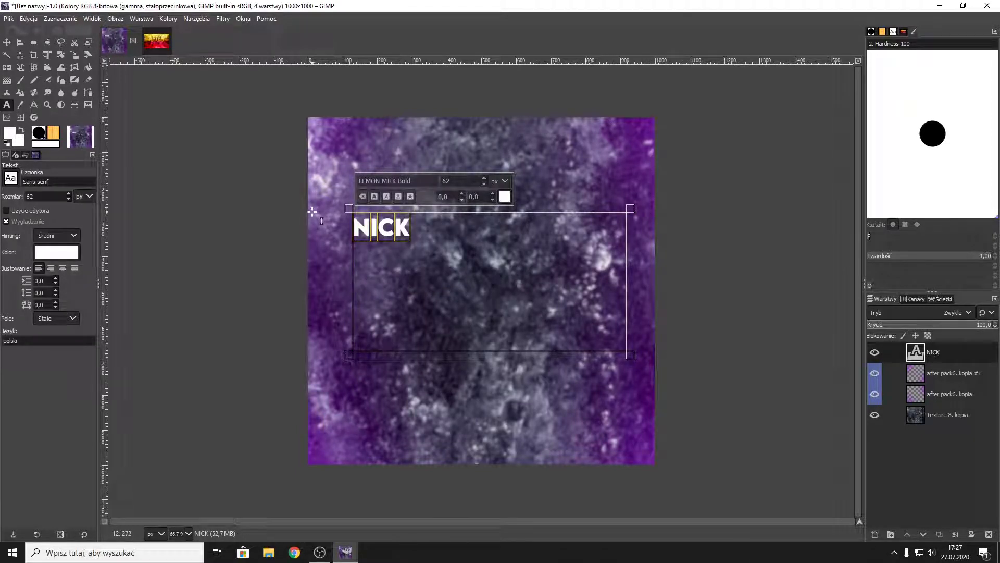
click(484, 178)
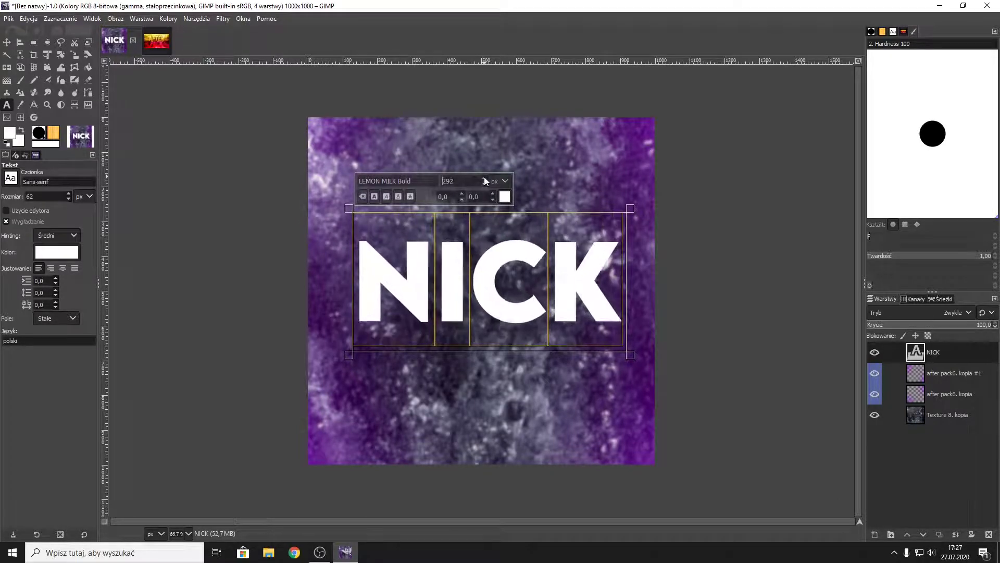
click(484, 184)
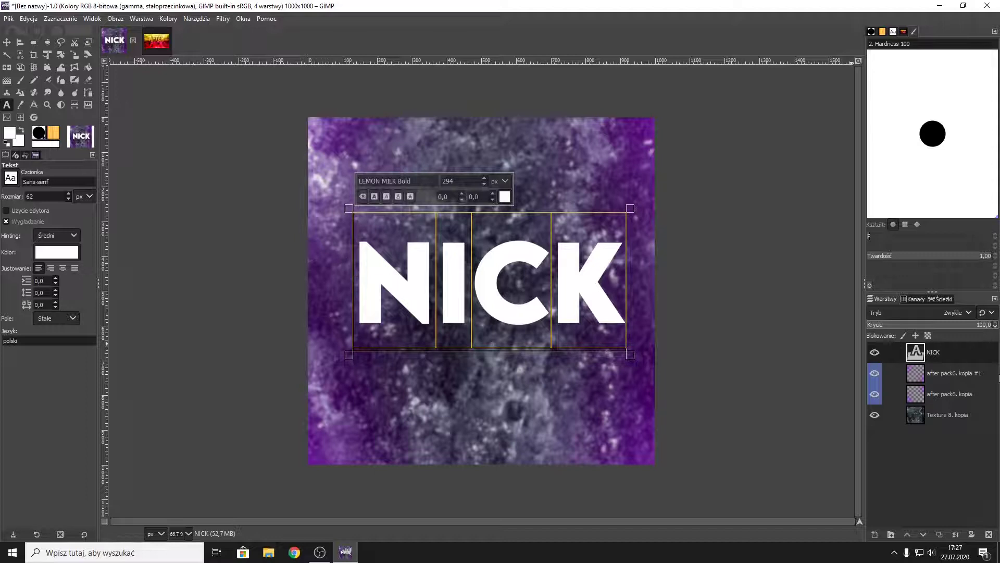
right_click(946, 352)
Step: Fill the selected NICK letters with the Dark 1 gradient, pink top to black bottom
click(864, 380)
click(7, 81)
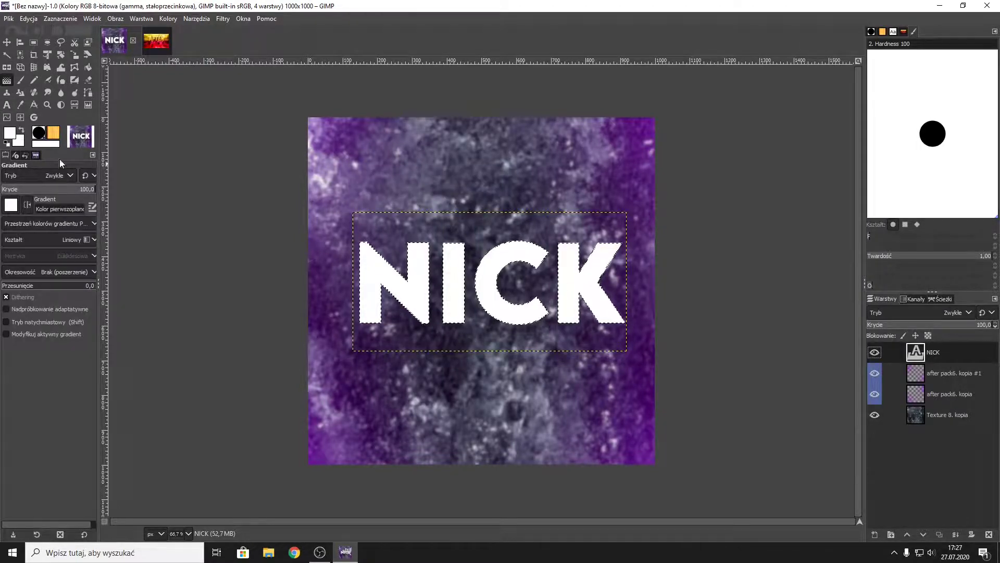
click(10, 205)
scroll(20, 307, down, 4)
scroll(20, 305, down, 2)
click(31, 291)
drag(479, 394, 476, 227)
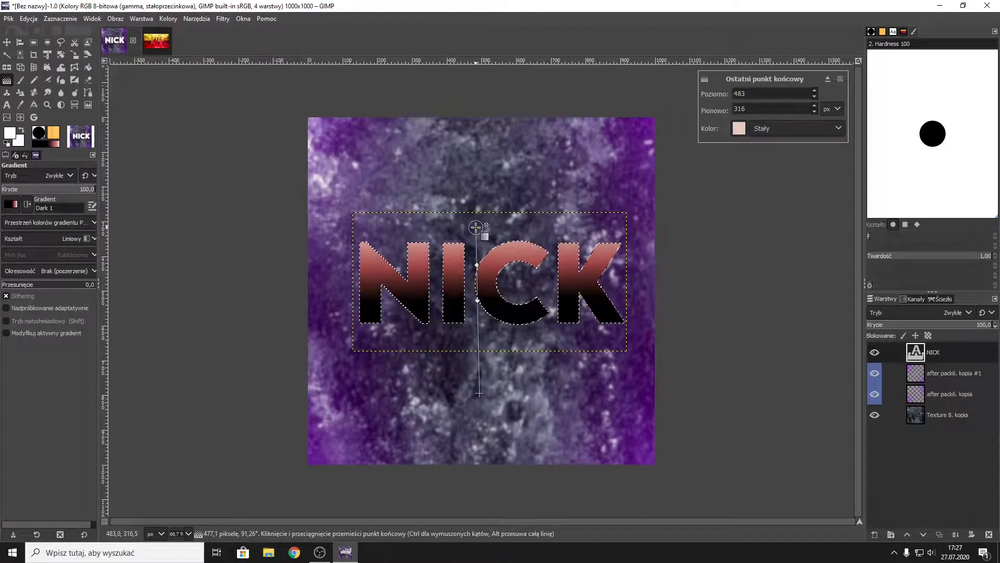
key(Return)
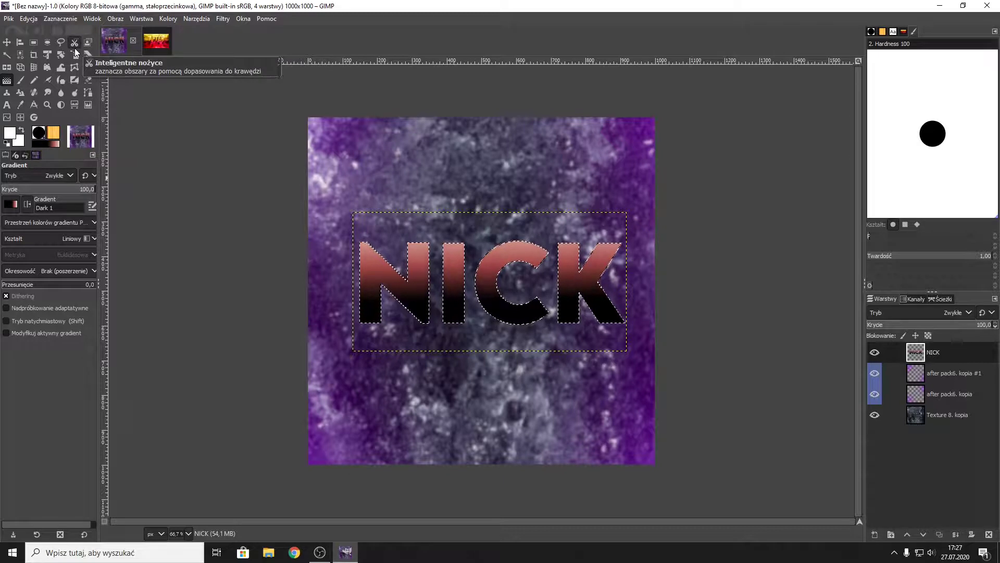
Step: Clear the selection and reload the NICK letters as a selection with Alpha to Selection
click(56, 19)
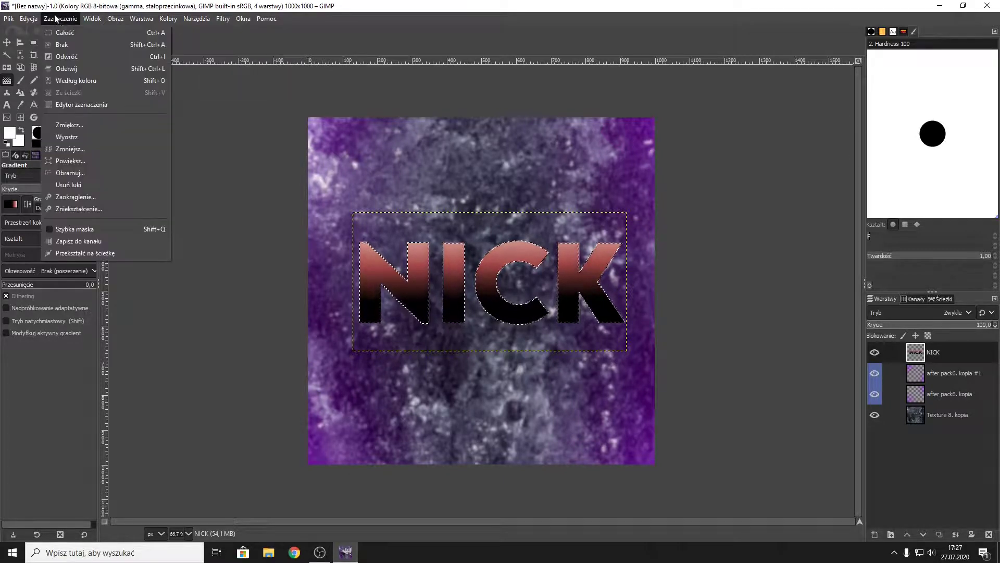
click(71, 45)
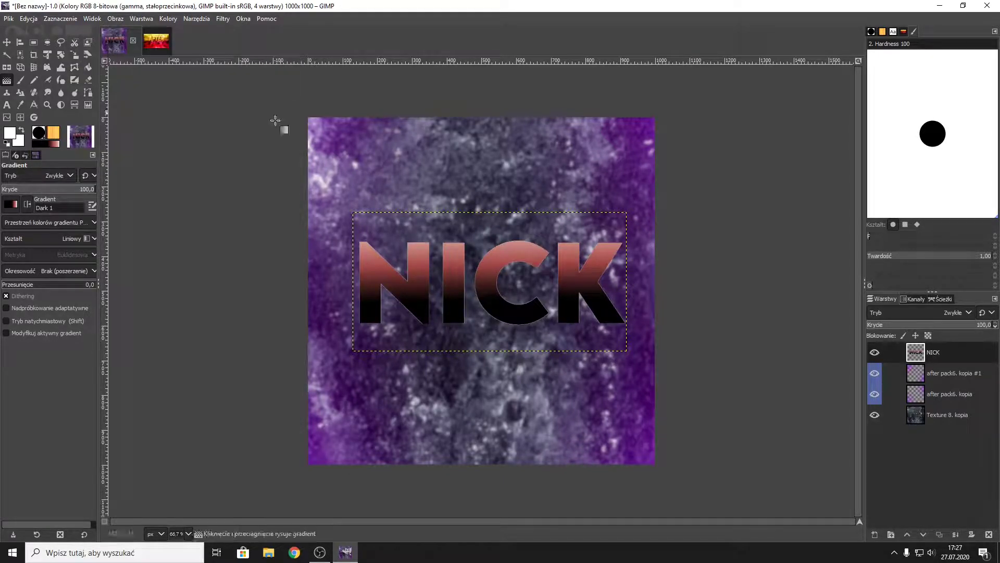
right_click(930, 352)
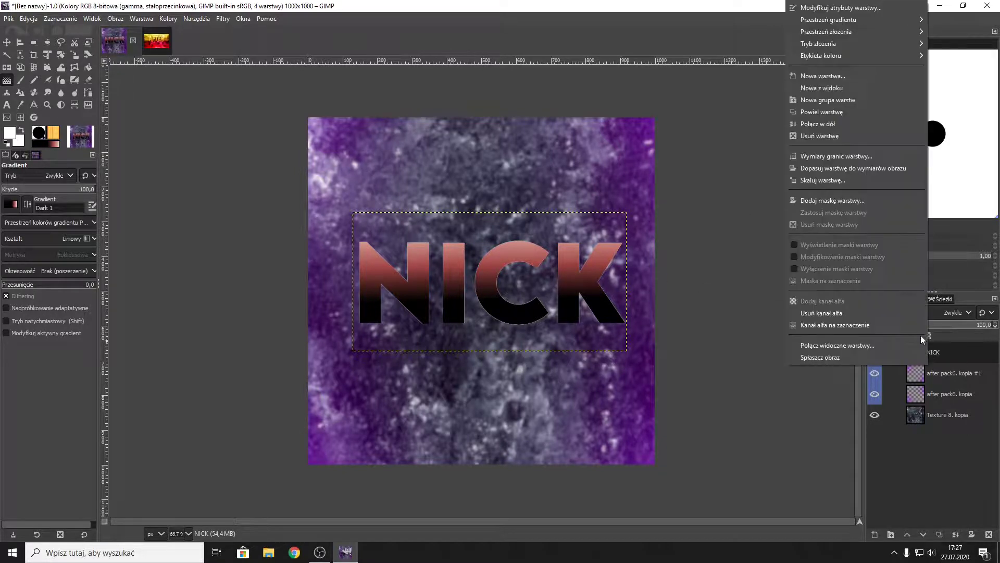
click(840, 328)
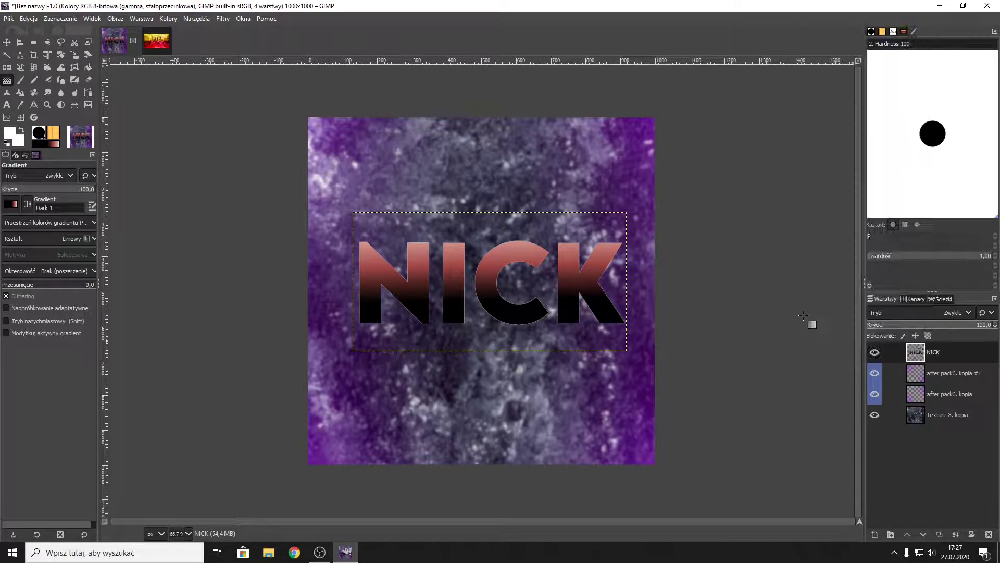
key(ctrl+z)
right_click(920, 356)
click(938, 328)
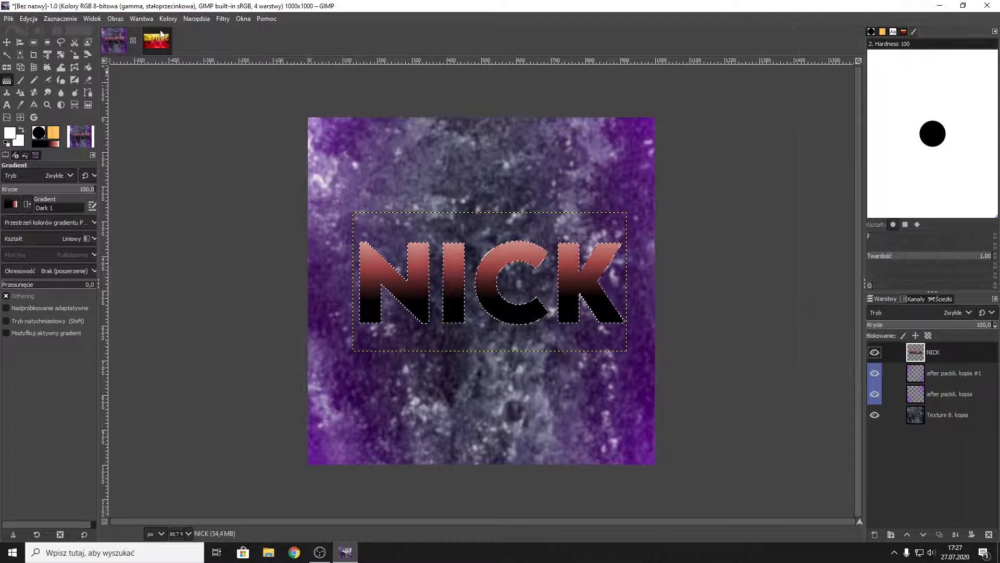
Step: Border the letter selection by 2 px, paint a trial pencil outline, then undo it
click(61, 20)
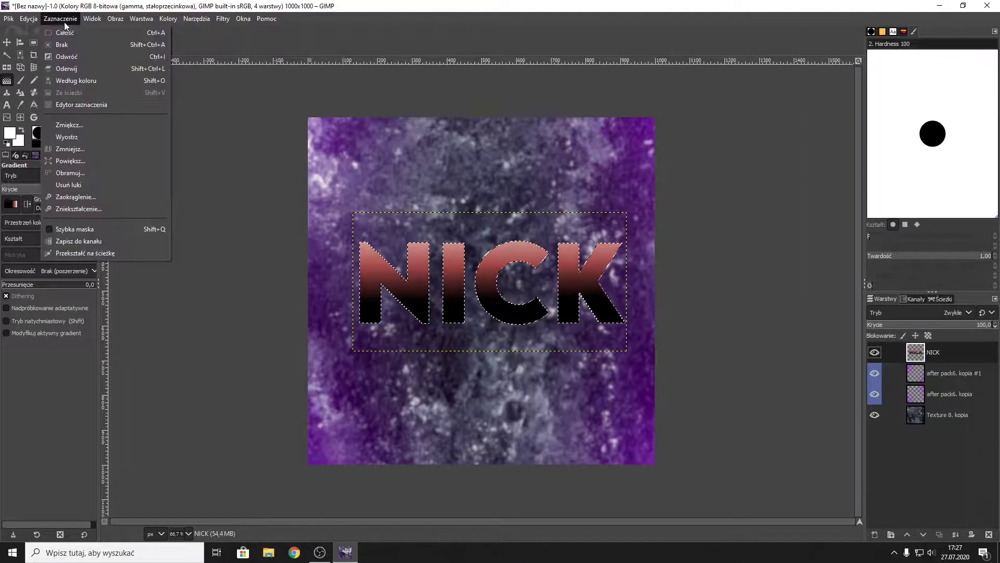
click(90, 173)
click(155, 227)
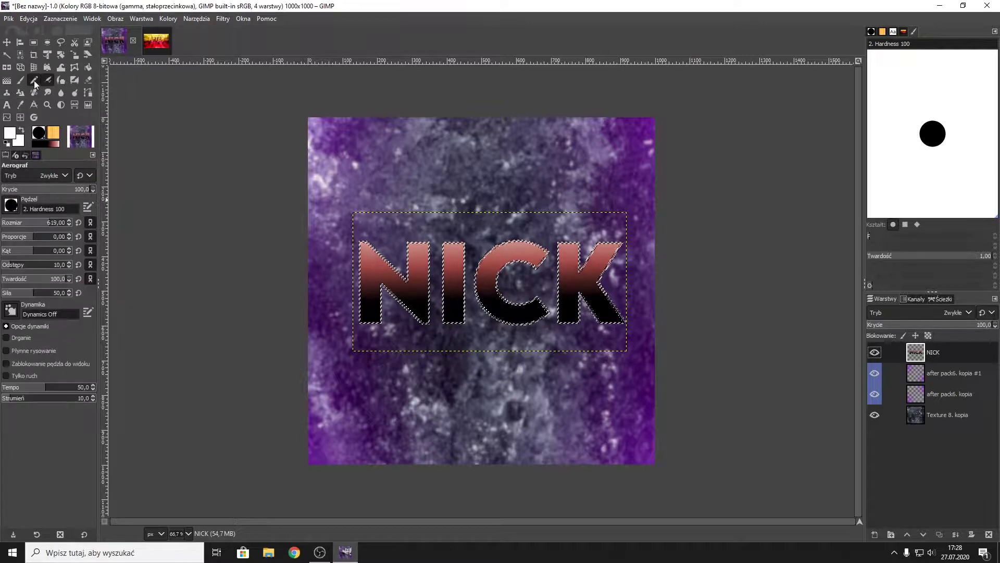
click(6, 104)
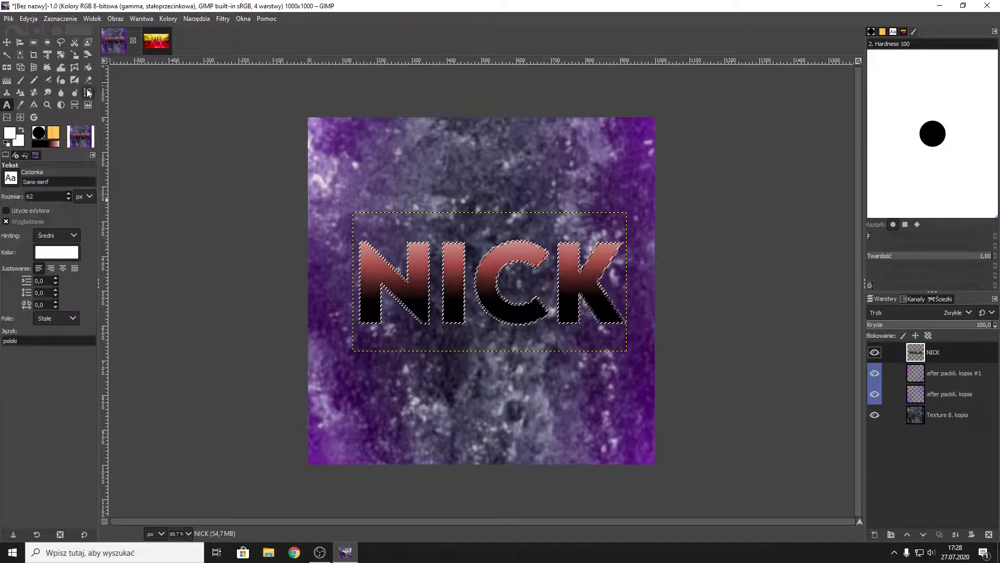
click(34, 80)
drag(429, 221, 582, 251)
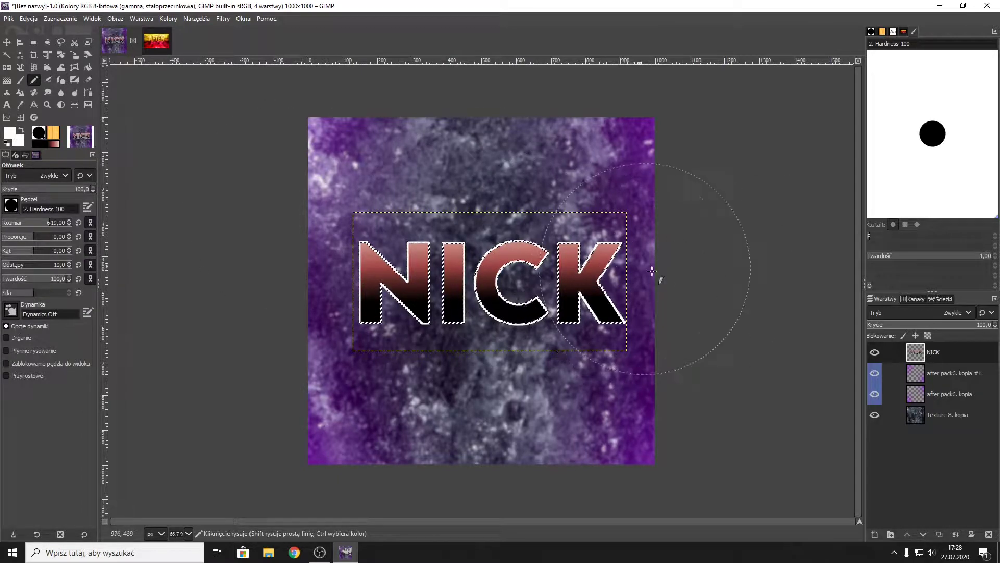
key(ctrl+z)
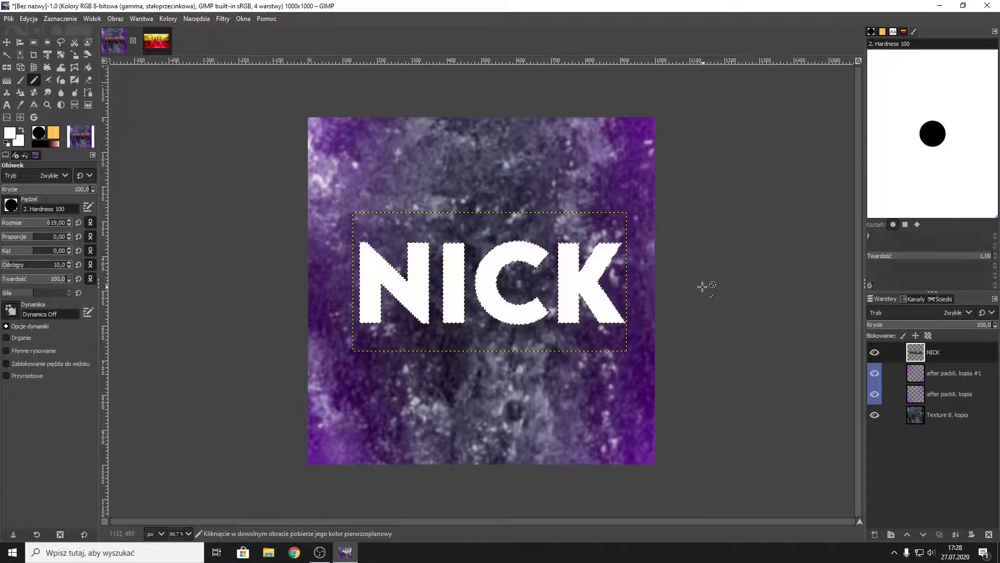
Step: Select the NICK letter shapes and shrink the selection inward by 5 px
right_click(945, 352)
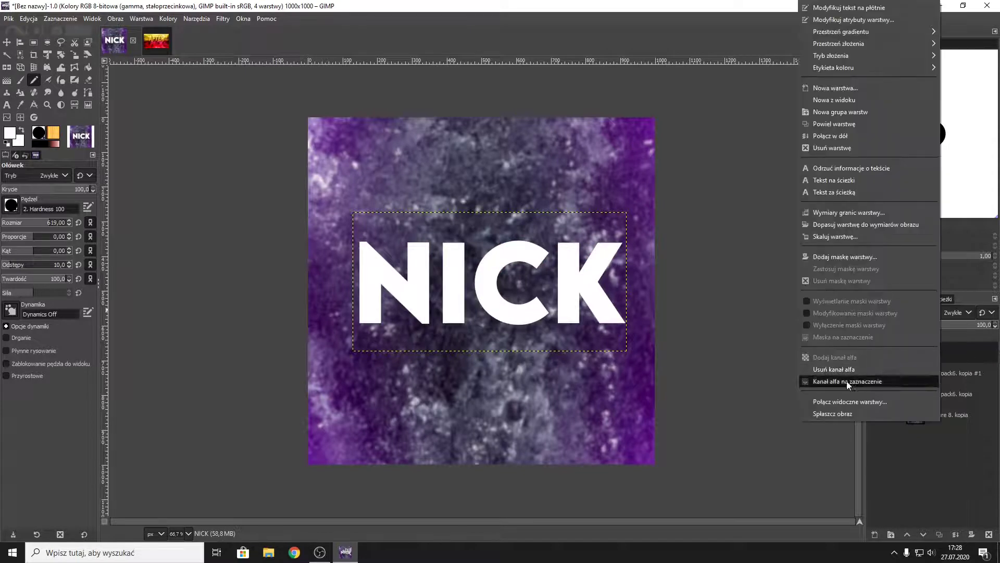
click(848, 381)
click(60, 19)
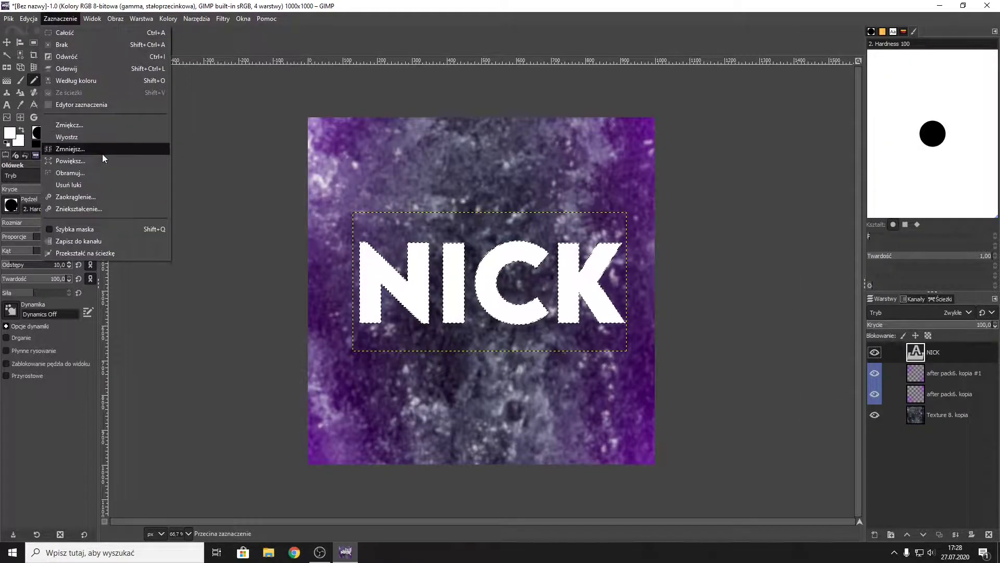
click(86, 148)
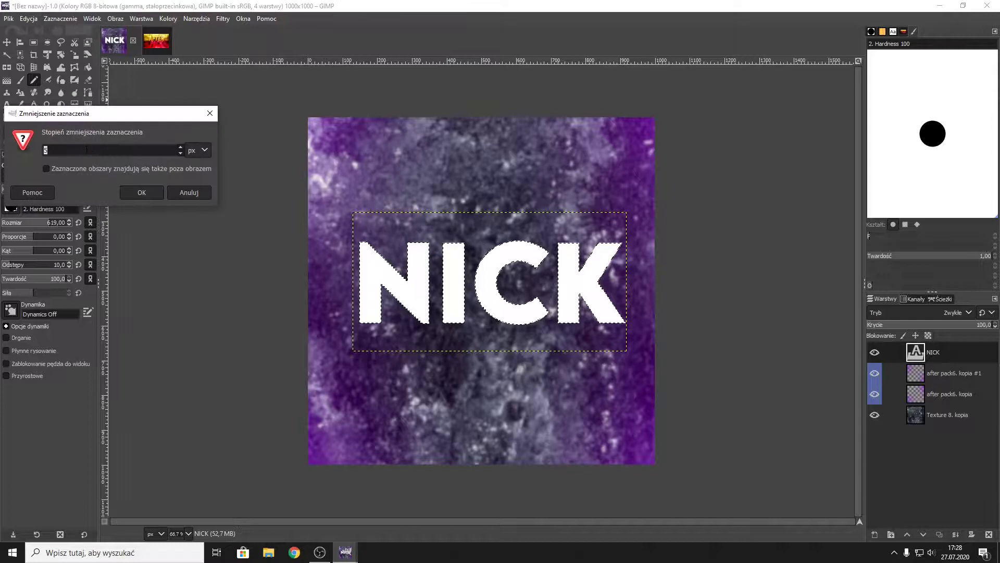
click(143, 192)
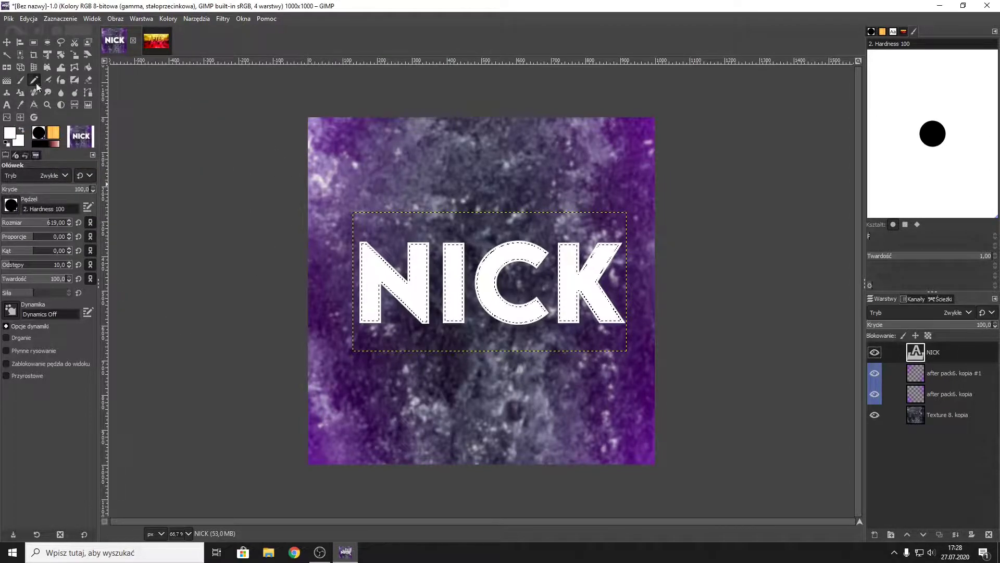
Step: Erase the remaining white fill inside the K and deselect
click(89, 80)
drag(396, 282, 665, 290)
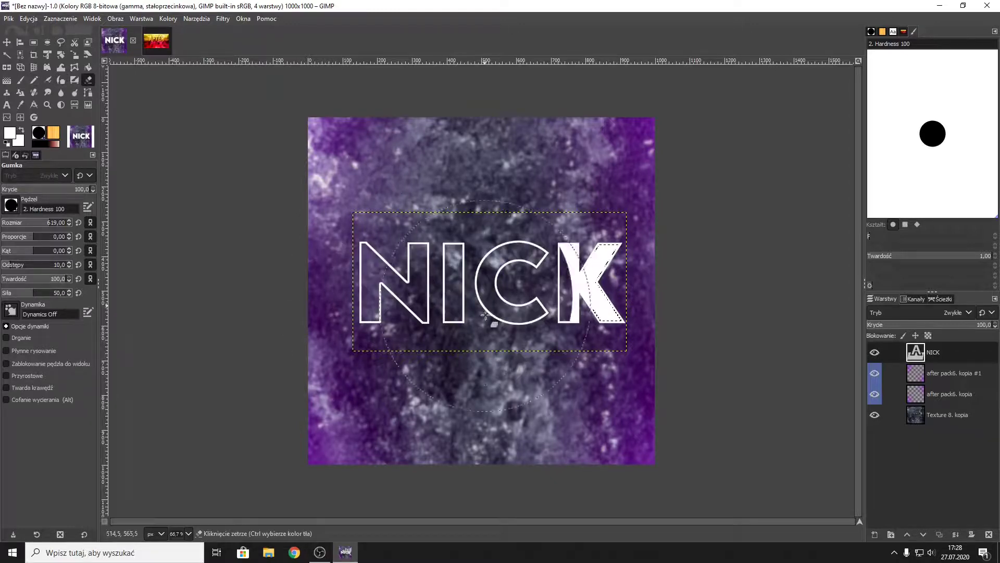
click(60, 18)
click(73, 40)
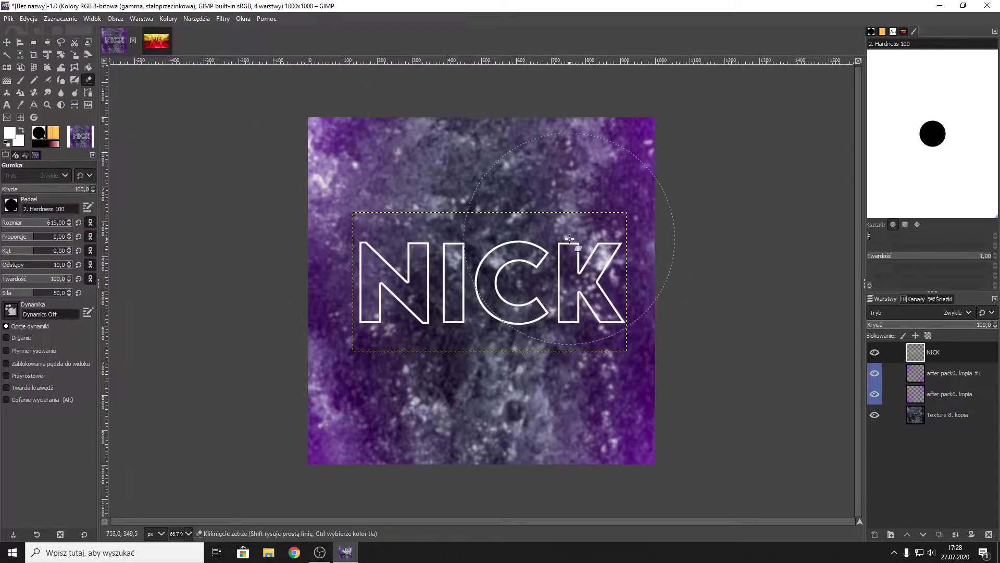
Step: Scale the outlined NICK layer slightly larger
click(73, 55)
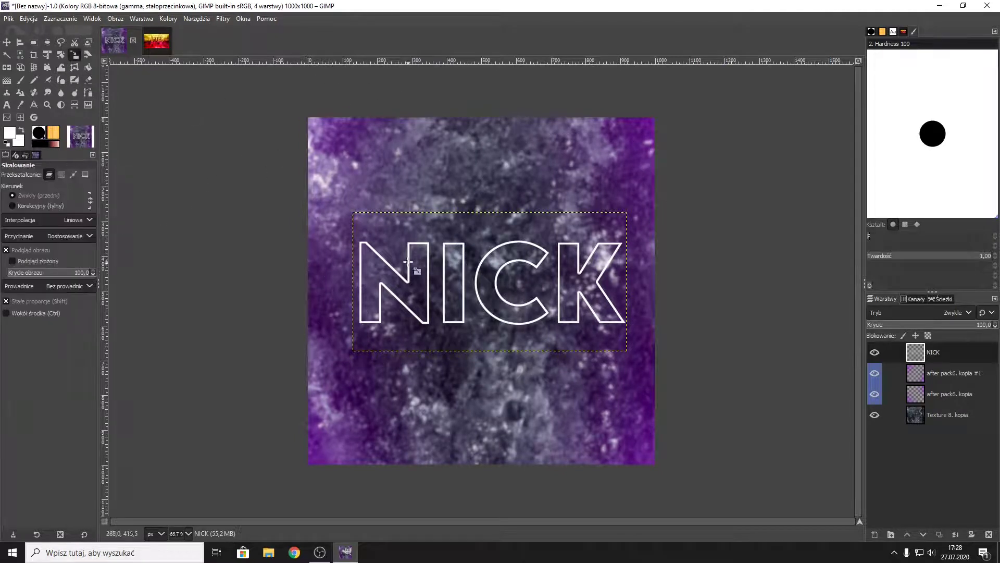
drag(365, 258, 377, 235)
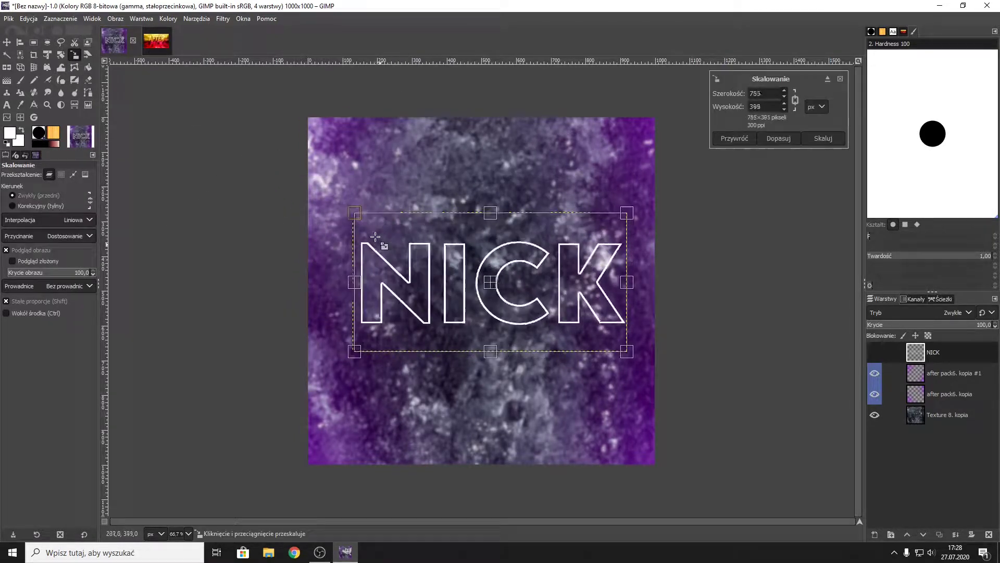
key(Return)
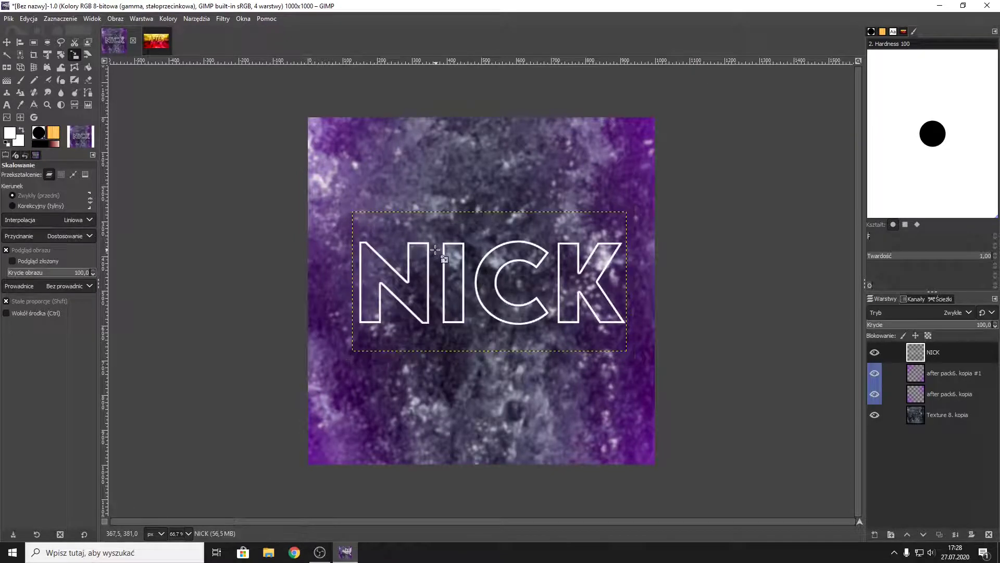
Step: Add a new NICK text box in LEMON MILK Bold at 184 px
click(6, 105)
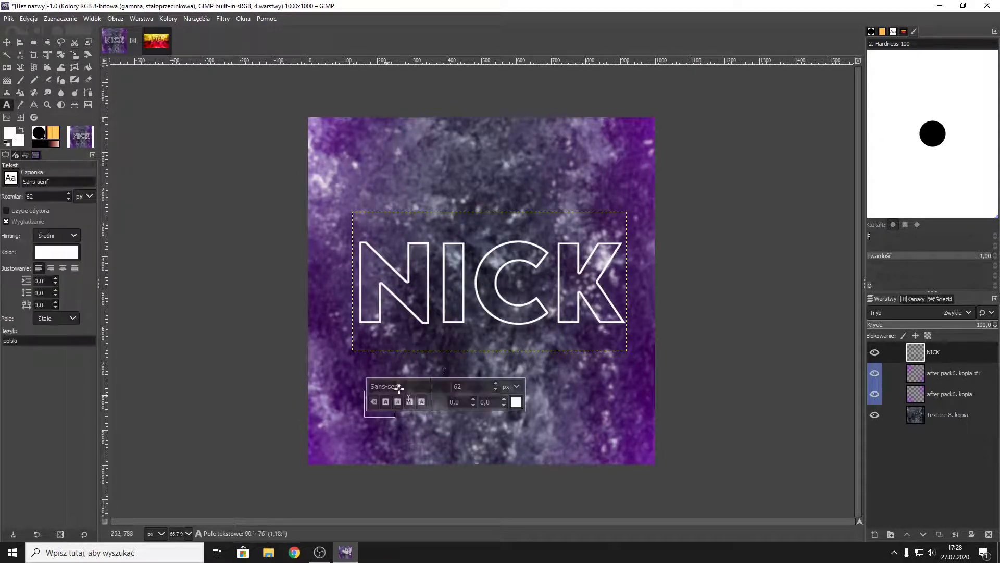
drag(364, 416, 577, 256)
text(NICK)
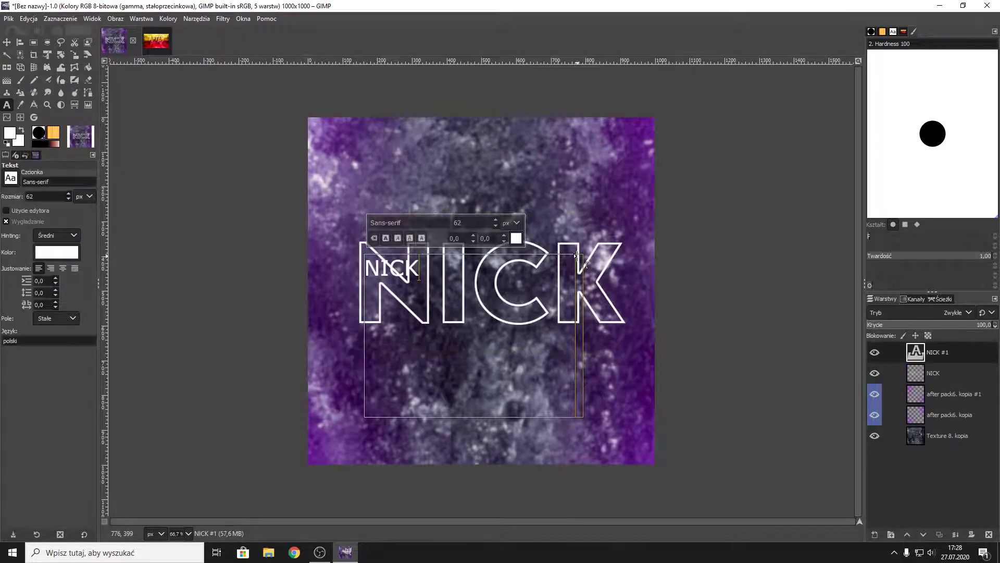
text(fam)
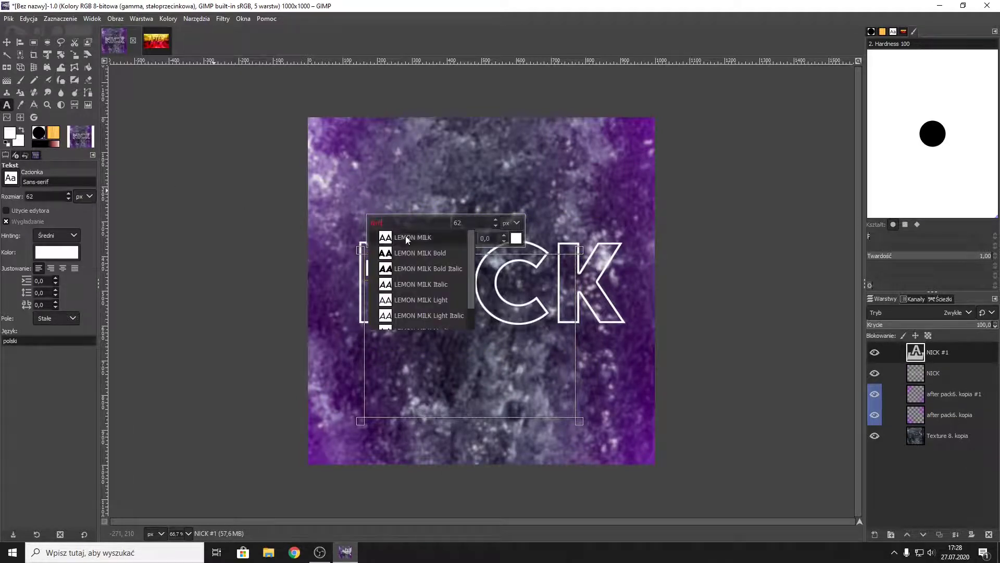
click(459, 250)
click(496, 218)
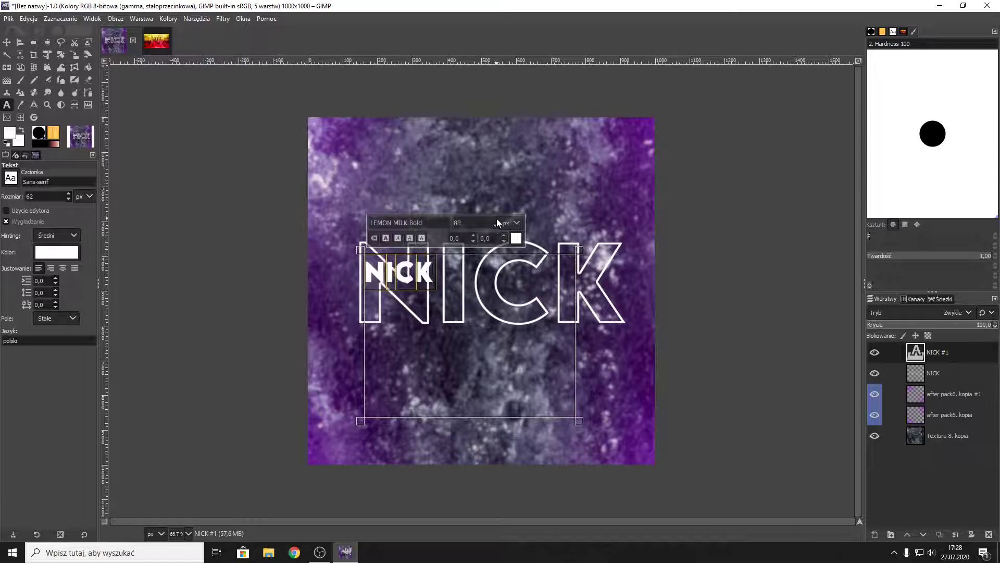
Step: Move the solid NICK text down-right over the outlined NICK's lower half
click(6, 41)
drag(447, 305, 482, 321)
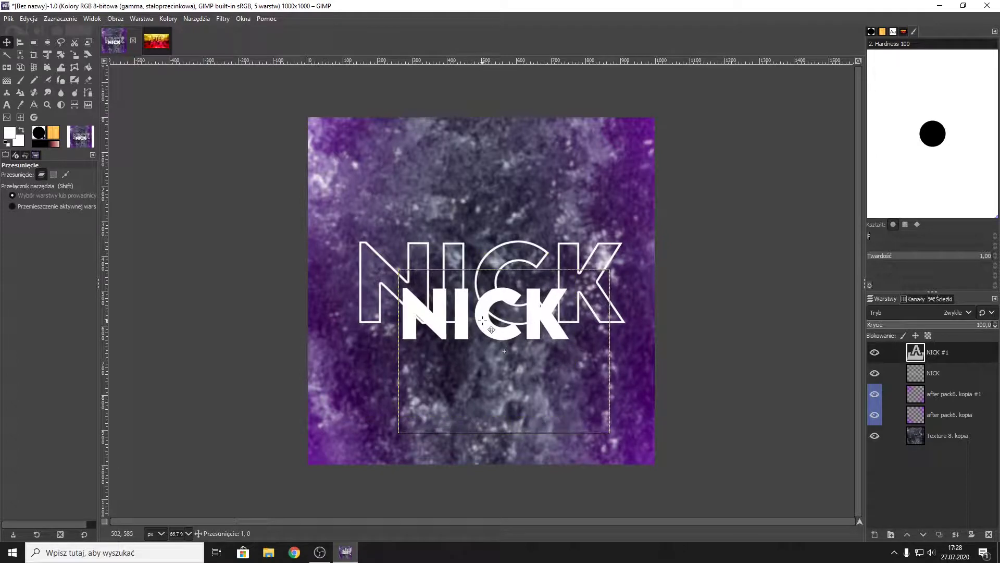
click(912, 434)
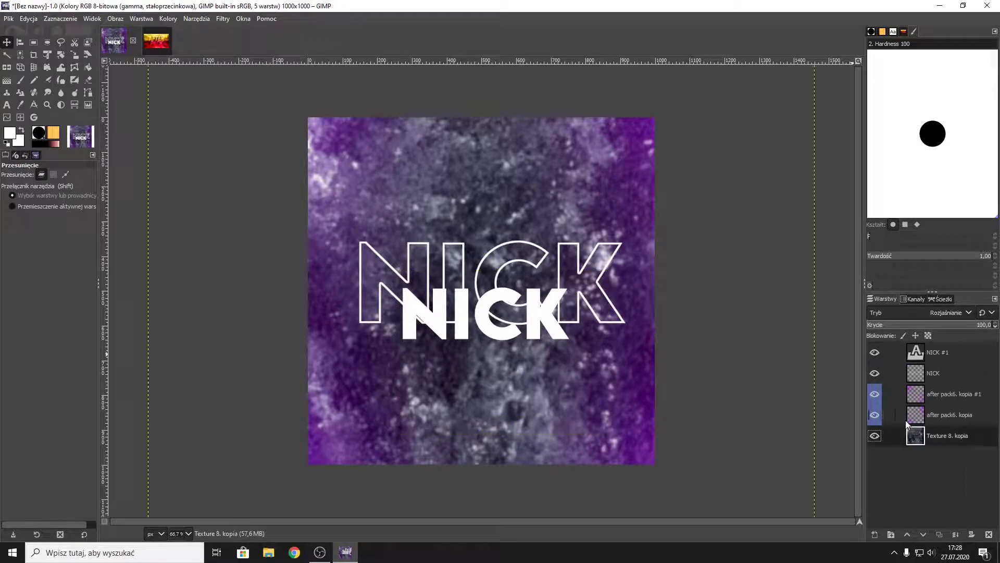
Step: Undo back to the single solid NICK text and narrow its text box slightly
key(ctrl+z)
key(ctrl+z)
key(ctrl+z)
key(ctrl+z)
key(ctrl+z)
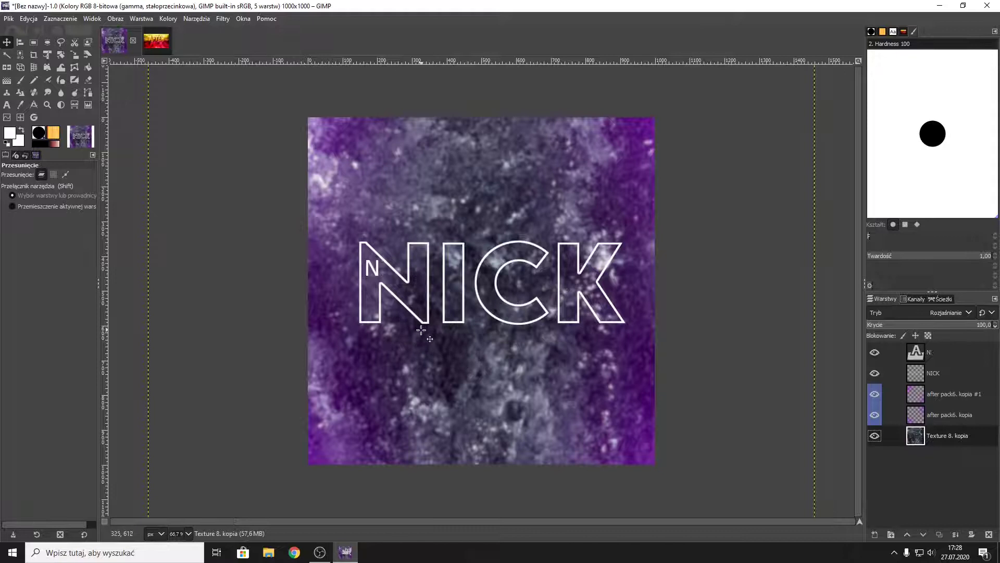
key(ctrl+z)
key(ctrl+z)
key(ctrl+z)
key(ctrl+z)
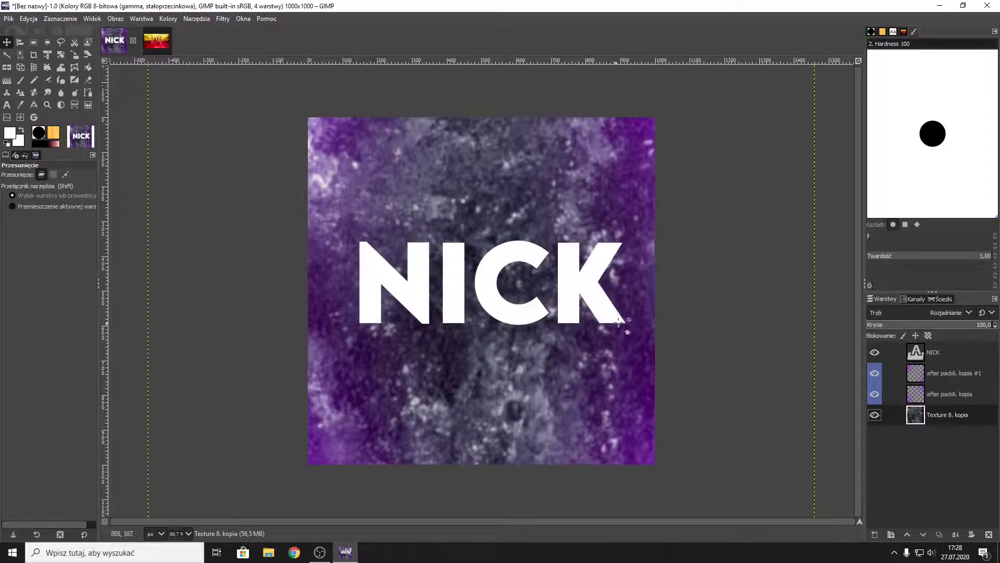
click(7, 104)
click(924, 356)
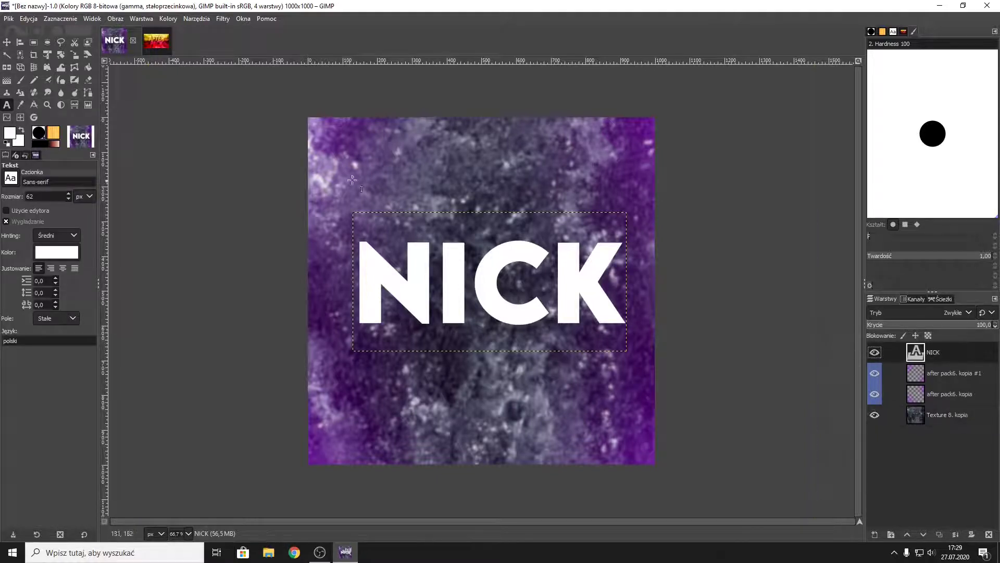
click(475, 245)
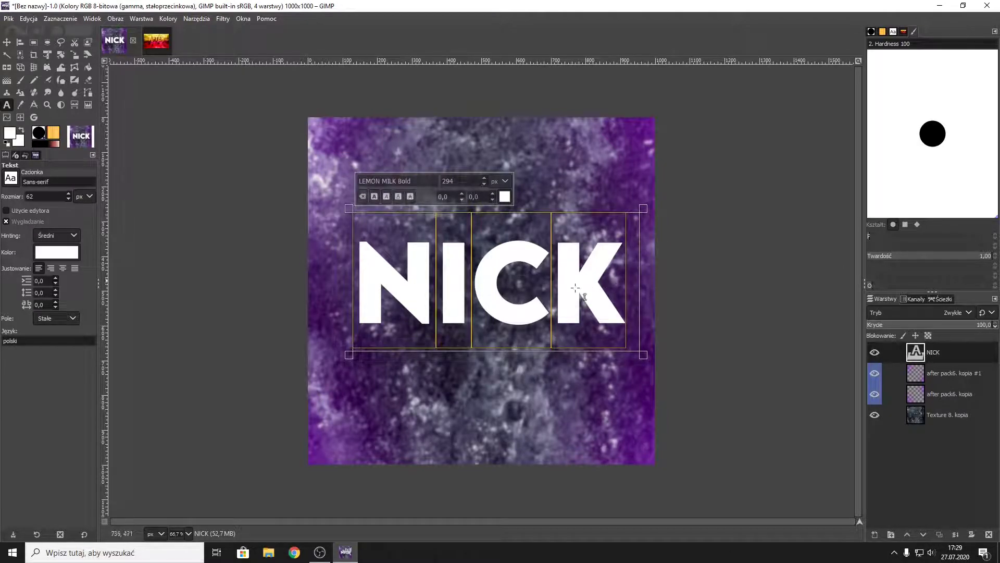
drag(643, 355, 630, 352)
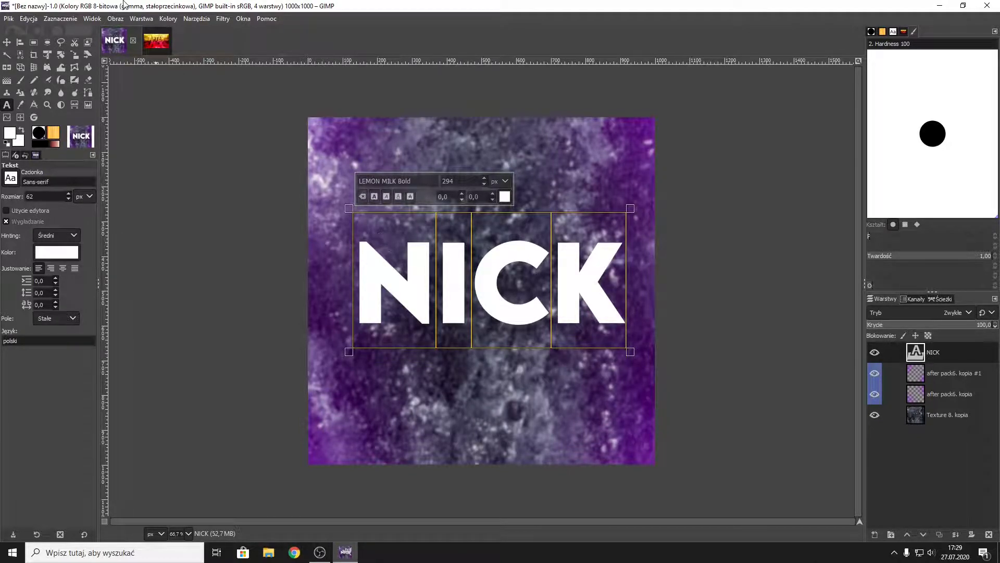
Step: Align the NICK text layer to the exact middle of the canvas
click(20, 42)
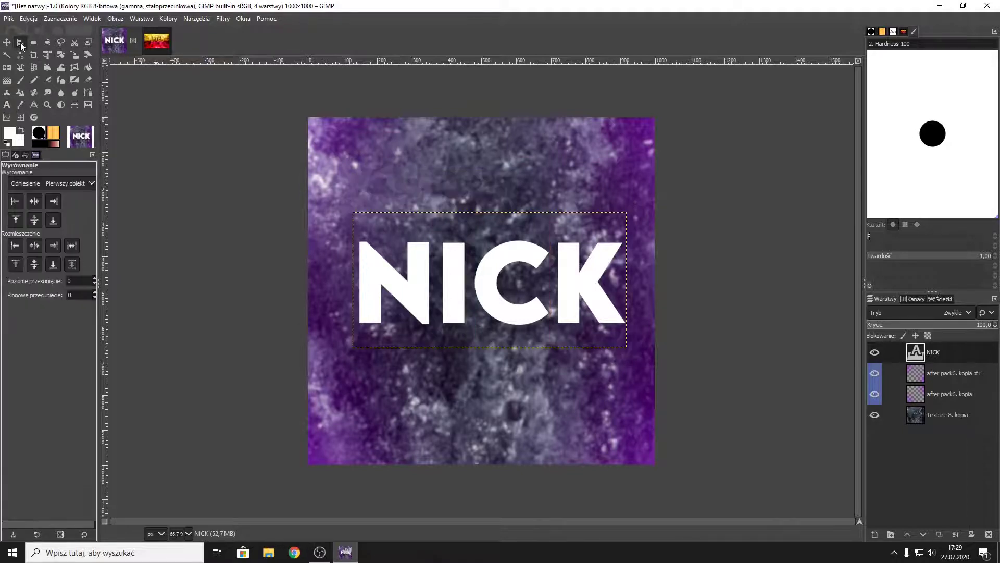
click(458, 279)
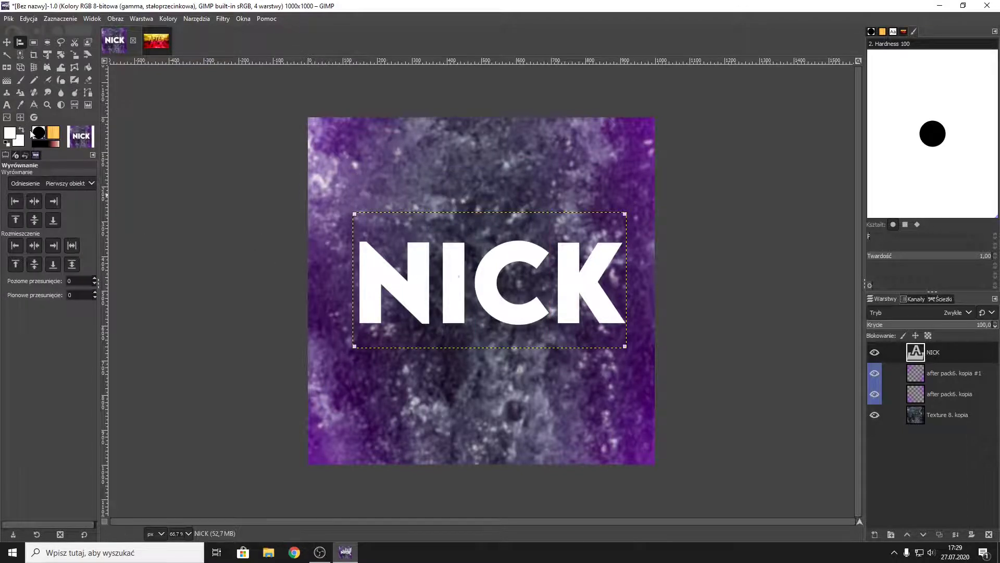
click(36, 220)
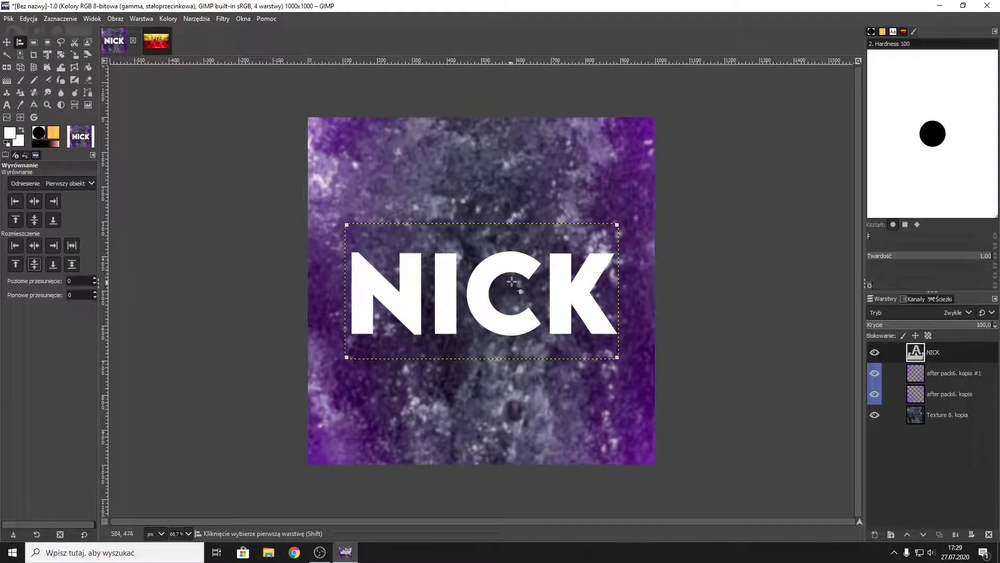
click(223, 19)
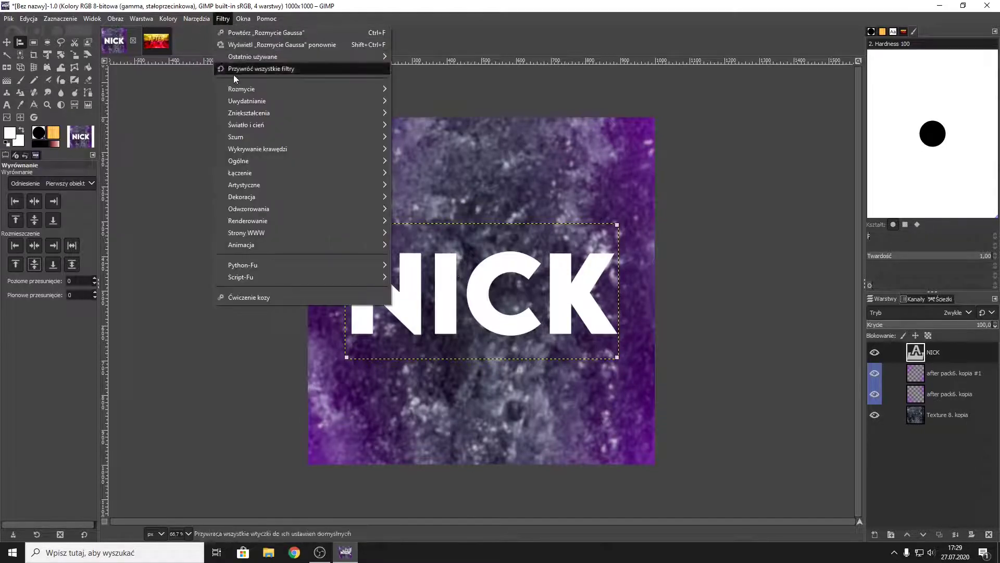
mouse_move(246, 125)
click(436, 206)
click(788, 382)
drag(774, 354, 772, 334)
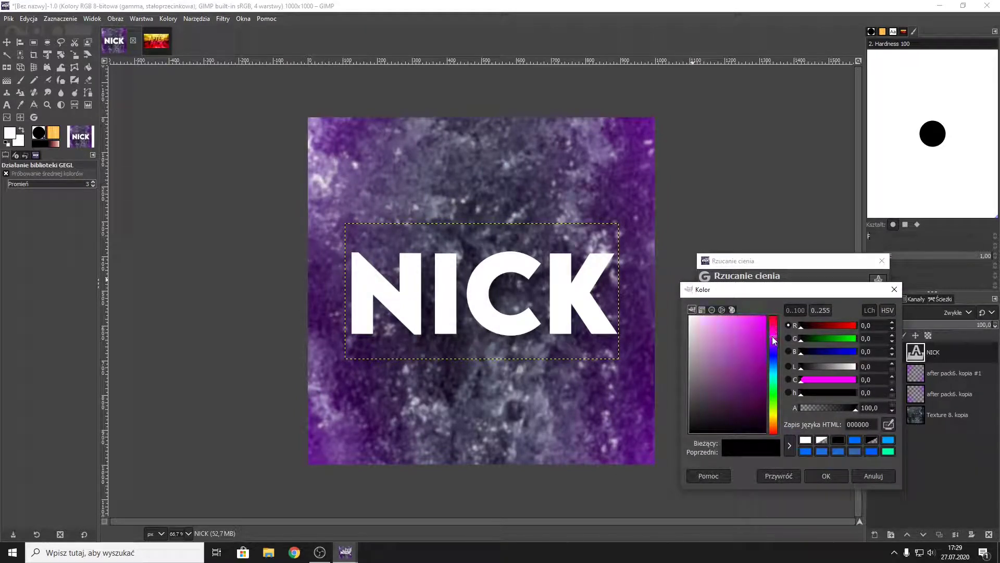
click(763, 319)
click(826, 475)
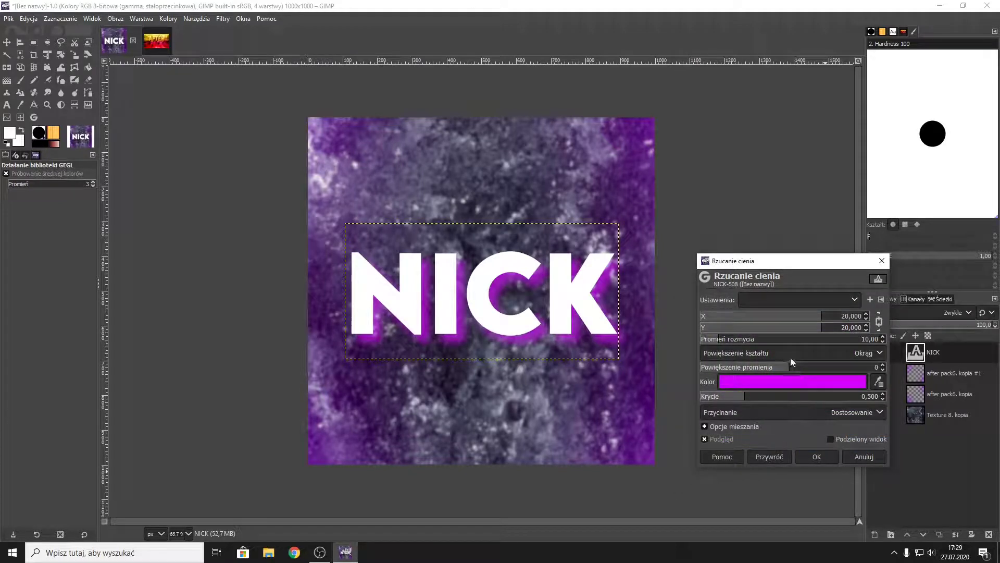
drag(785, 330, 781, 329)
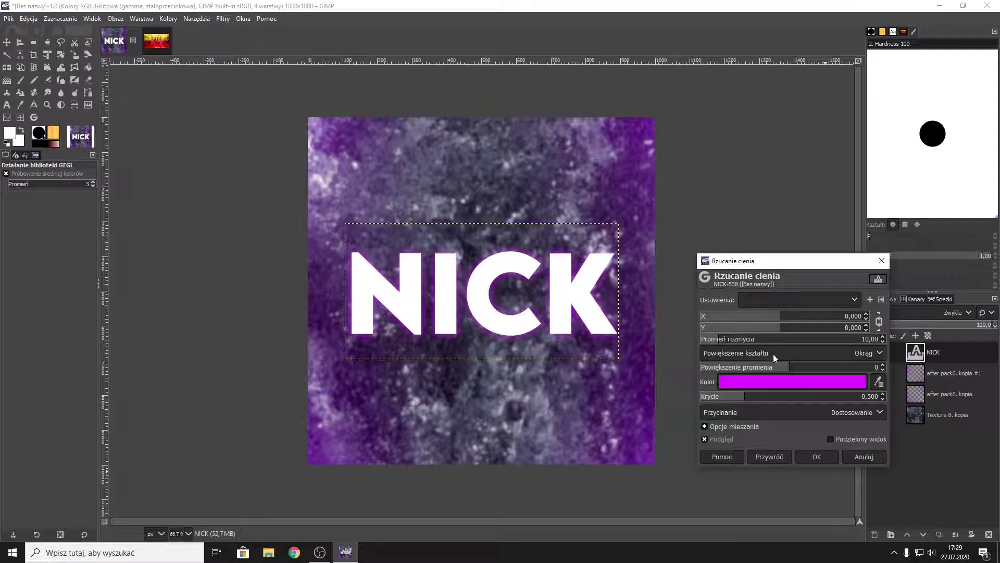
drag(723, 340, 722, 342)
drag(780, 369, 774, 367)
drag(745, 396, 731, 397)
drag(737, 262, 728, 113)
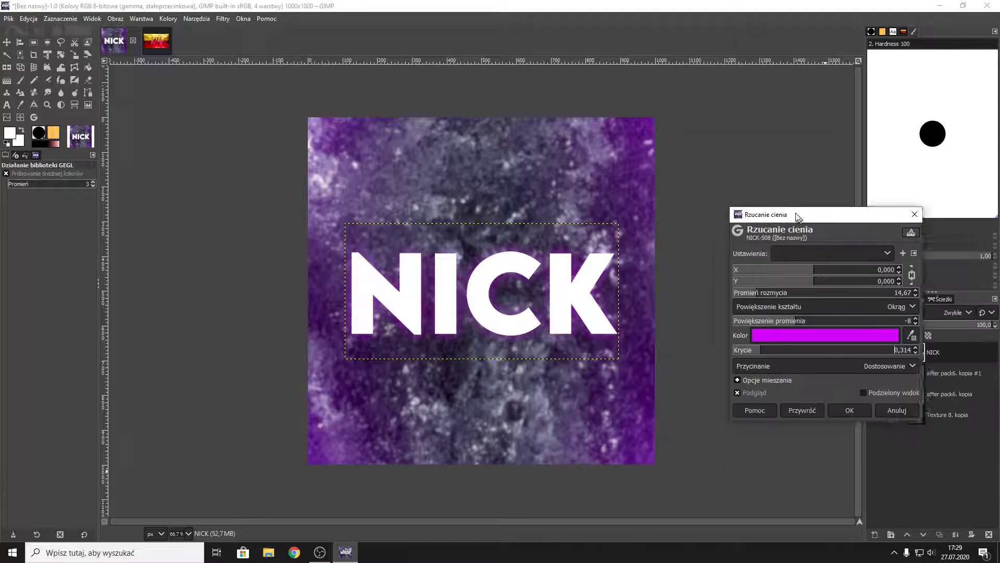
Step: Replace the drop shadow with a Long Shadow filter coloured purple
click(854, 307)
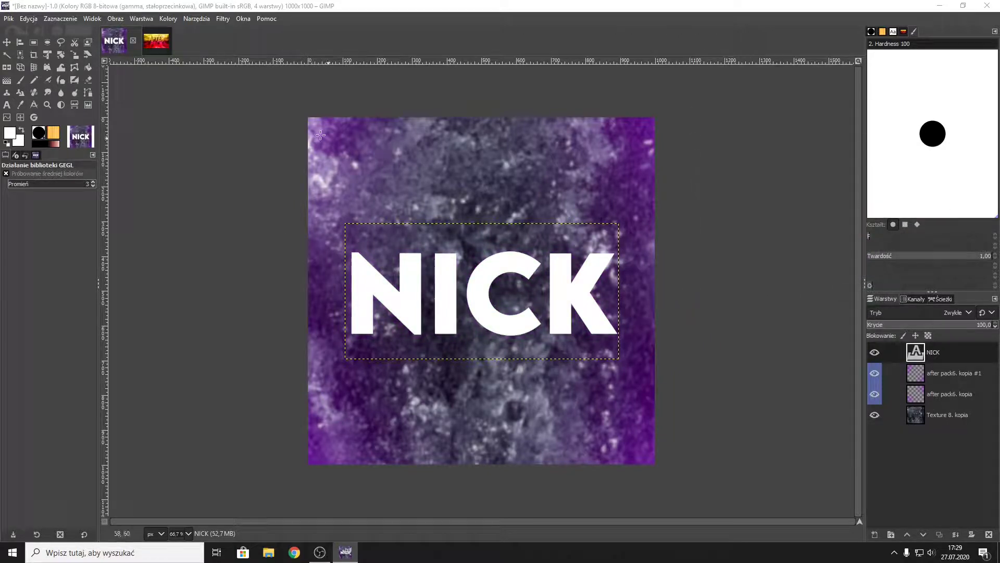
click(223, 19)
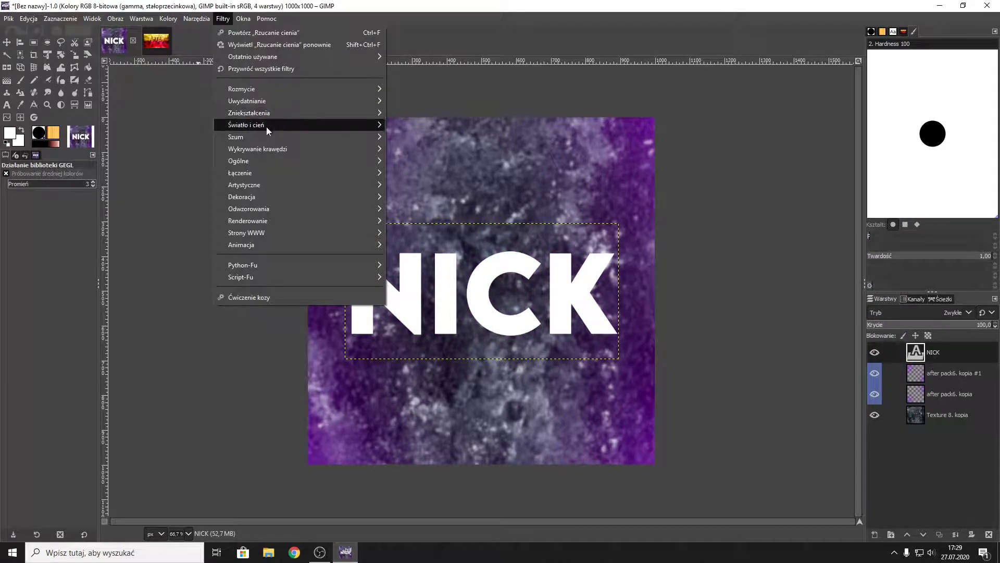
mouse_move(246, 126)
click(427, 217)
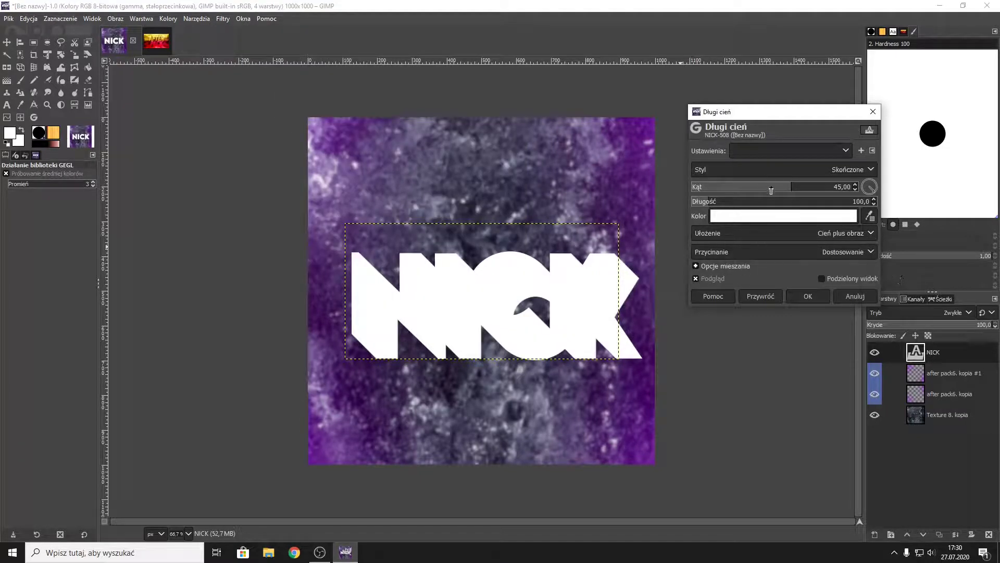
click(787, 216)
click(761, 230)
mouse_move(776, 185)
mouse_down()
mouse_move(766, 150)
mouse_move(750, 184)
mouse_up()
click(749, 164)
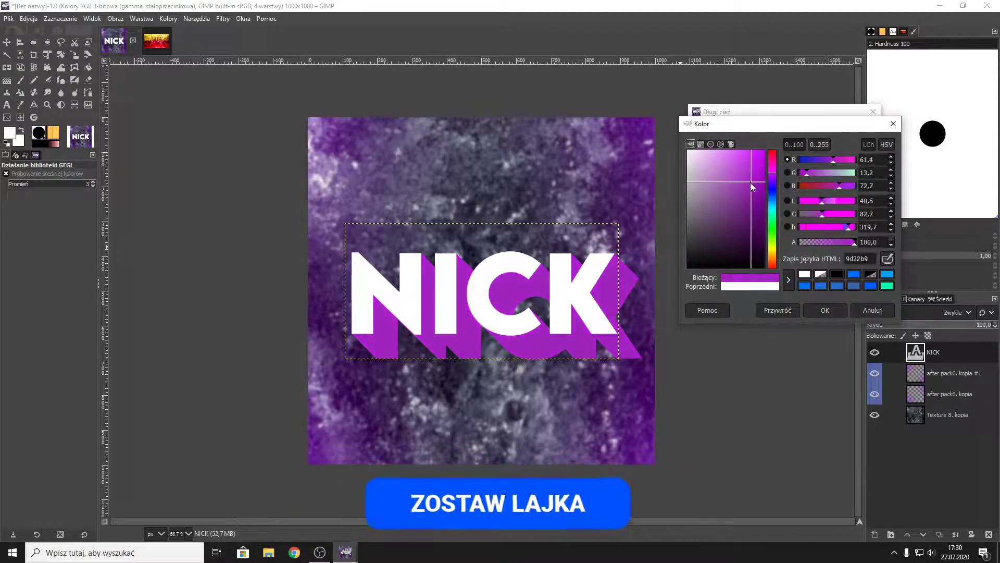
click(825, 310)
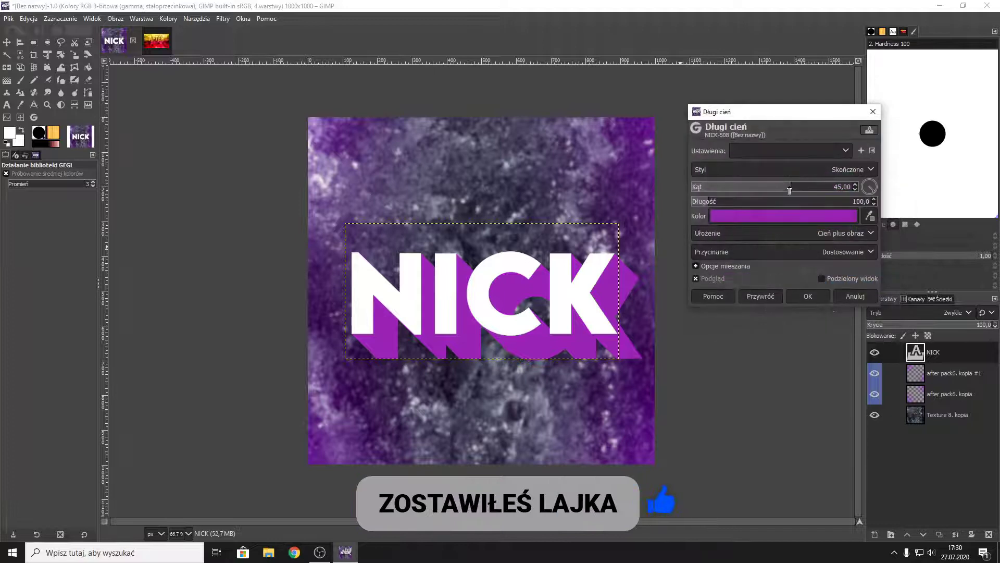
Step: Set the long shadow angle to -28.05 and length to 23.3, and apply it
click(771, 189)
drag(771, 190, 758, 189)
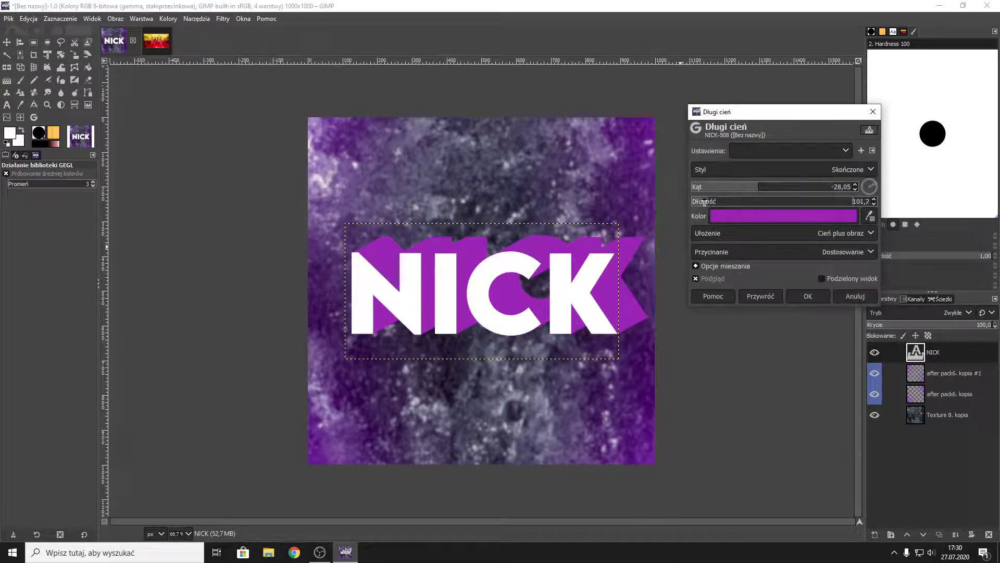
drag(701, 201, 695, 203)
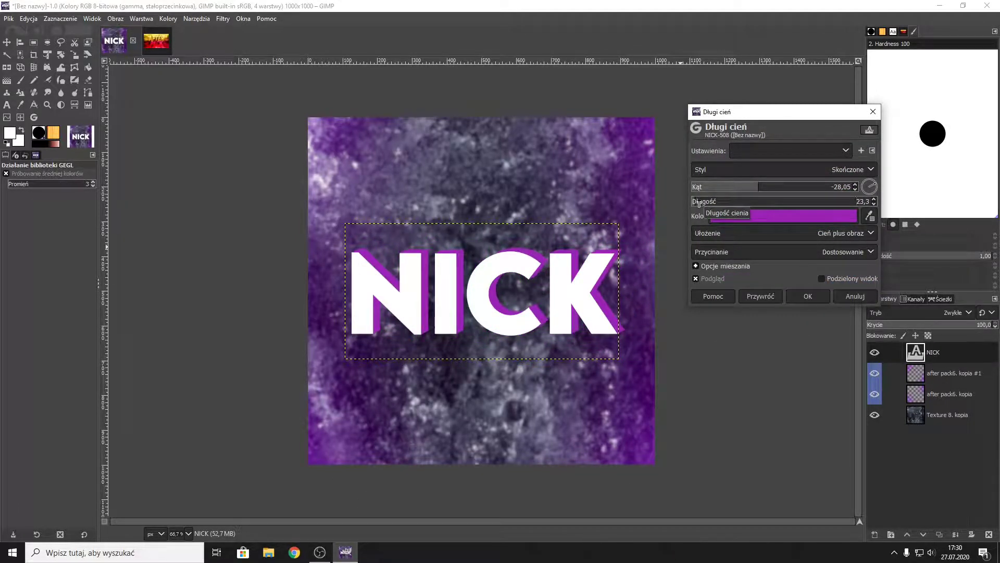
click(809, 297)
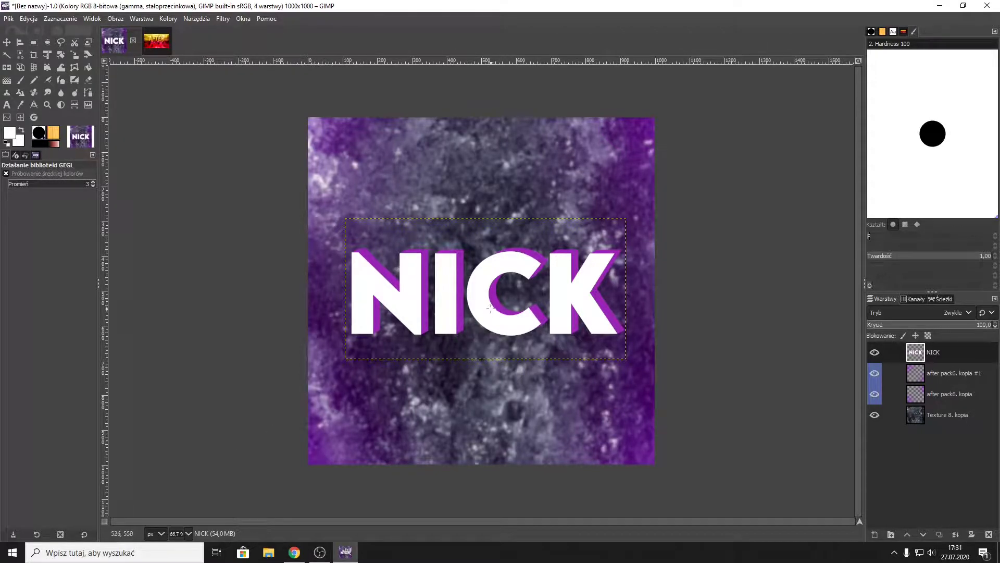
Step: Add the character image below NICK and move the NICK text down about 98 px
drag(923, 345, 930, 374)
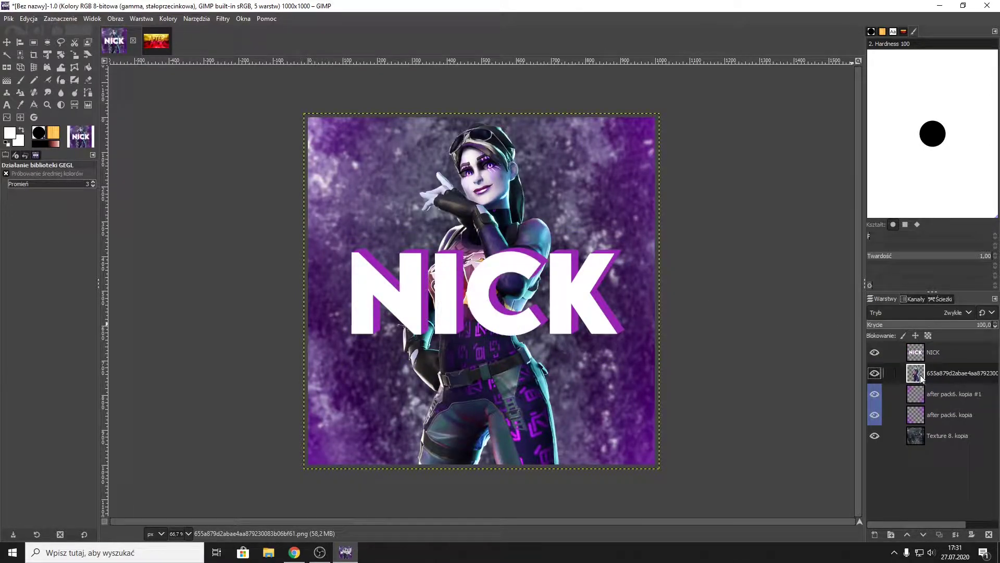
key(m)
drag(478, 299, 485, 364)
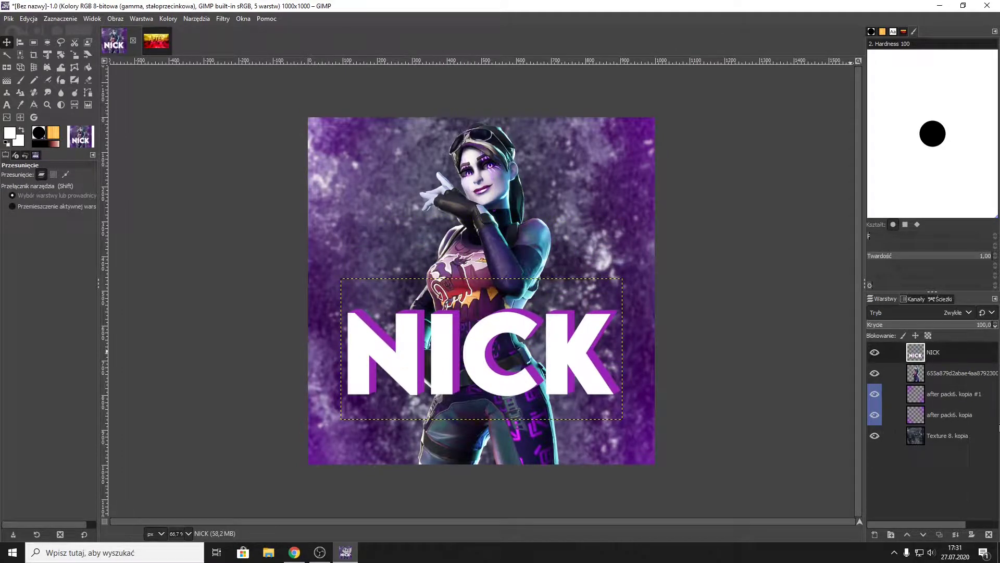
Step: Turn the character's Alpha to Selection into a border selection
click(915, 373)
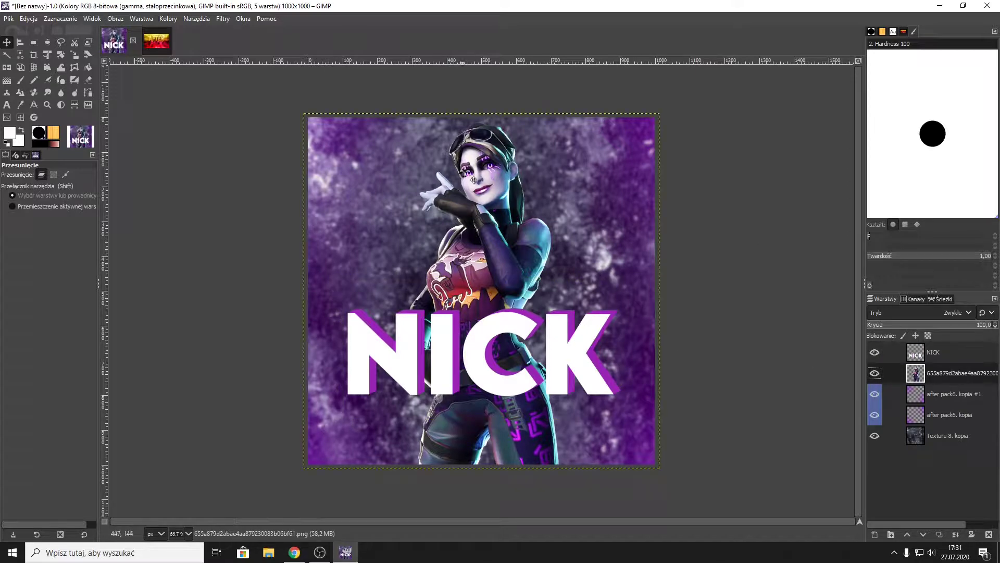
right_click(934, 369)
click(945, 374)
right_click(944, 374)
click(882, 333)
click(54, 19)
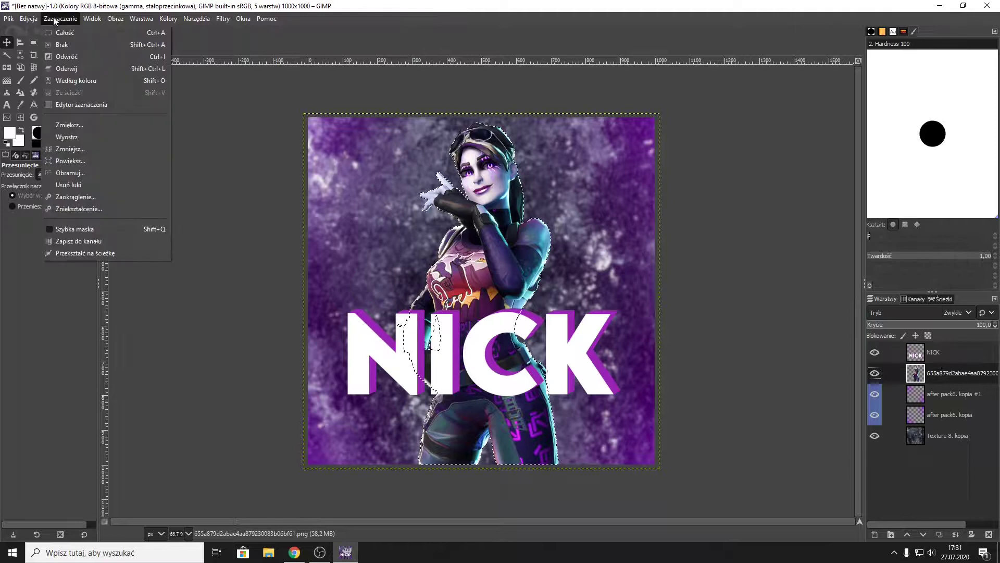
click(83, 171)
key(Return)
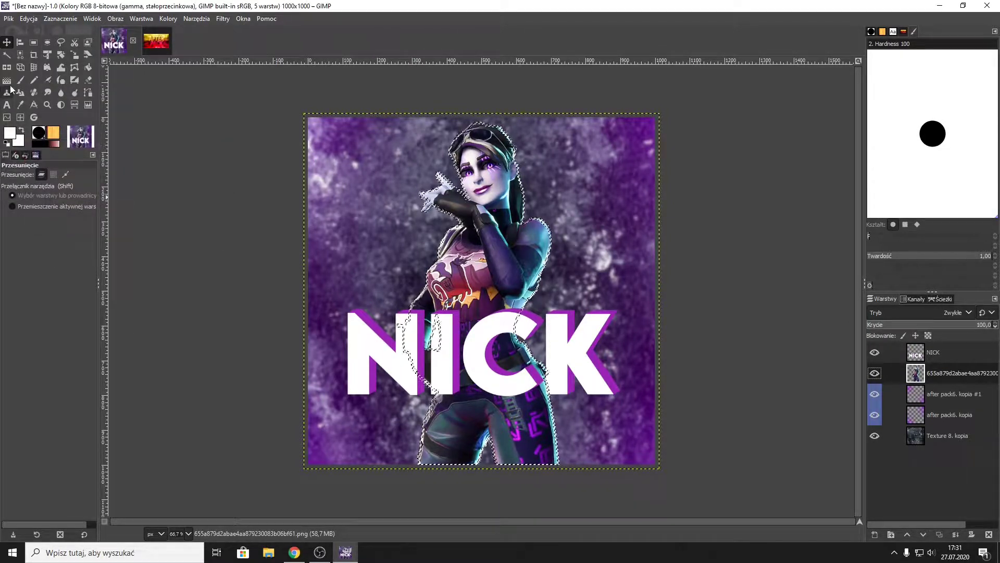
Step: Paint the border white with the Pencil, clear the selection, and nudge the character down
click(33, 80)
drag(359, 183, 616, 400)
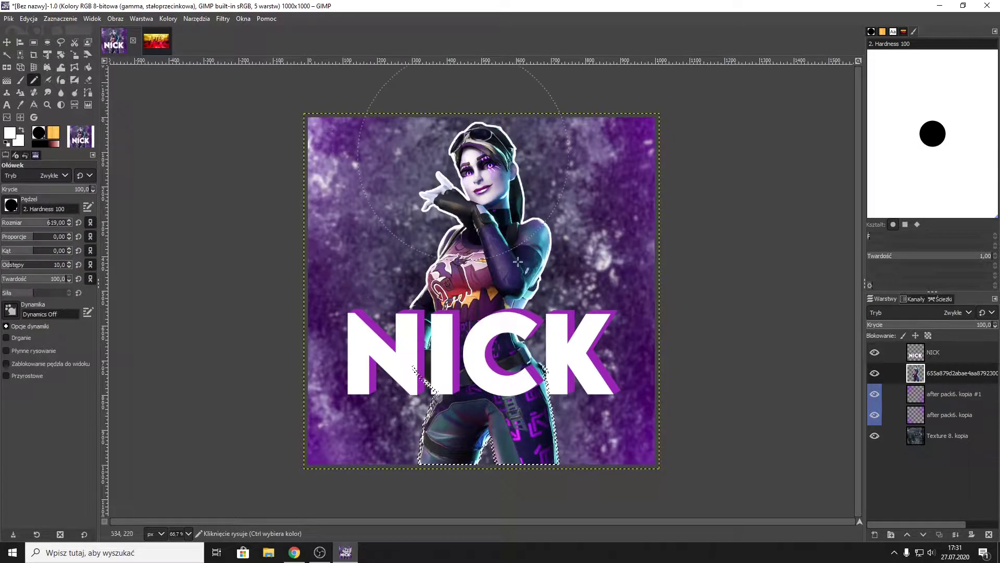
click(70, 20)
click(61, 44)
click(7, 42)
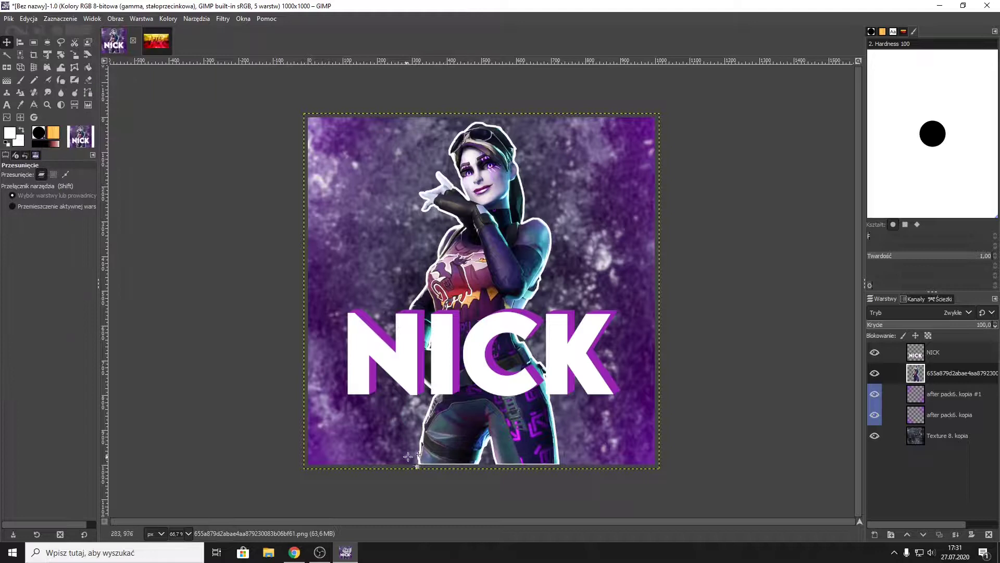
drag(485, 237, 484, 239)
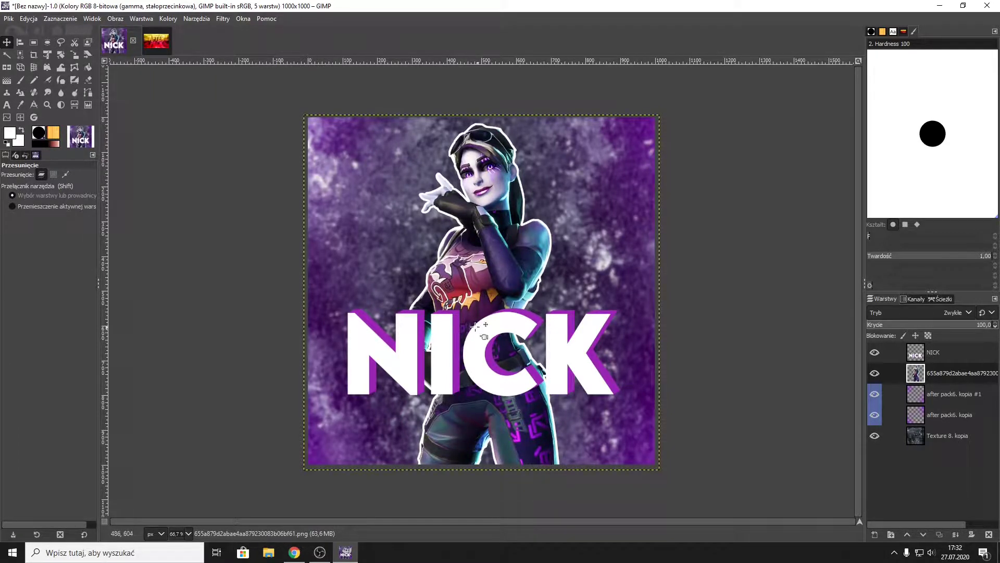
Step: Expand the AFTER PACK SUNBURST group, try copying layer 5 #1 in, then undo it
click(948, 441)
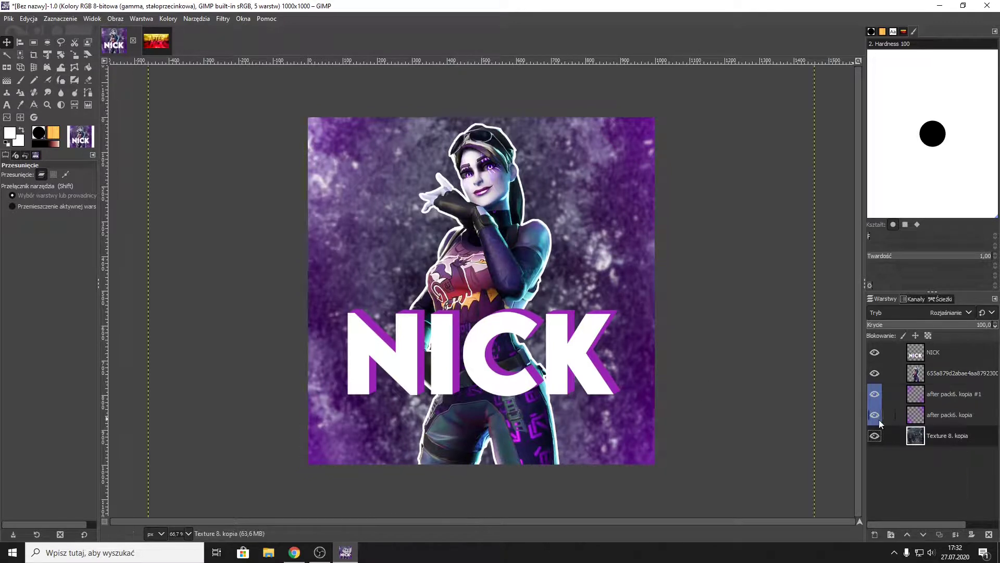
click(172, 46)
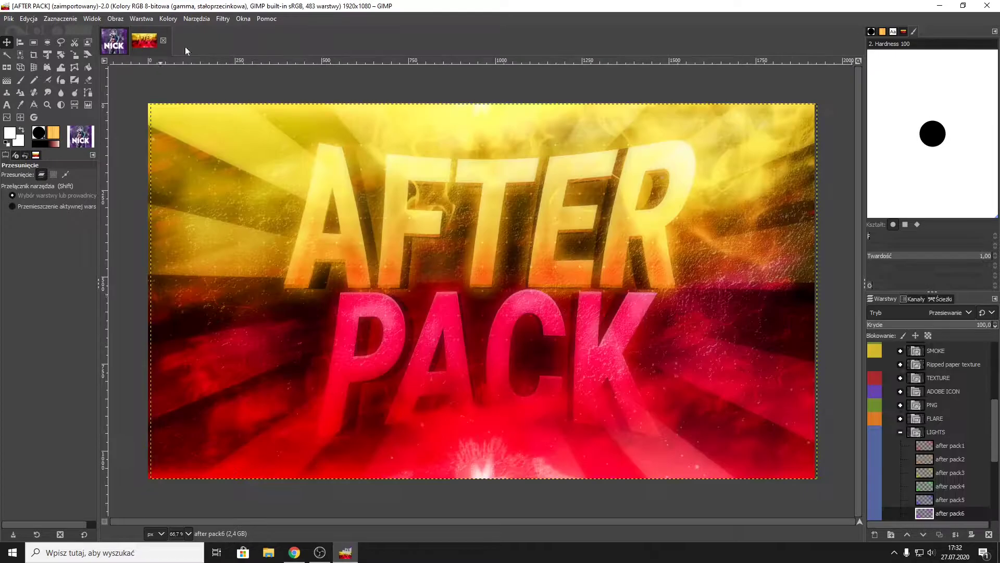
click(901, 432)
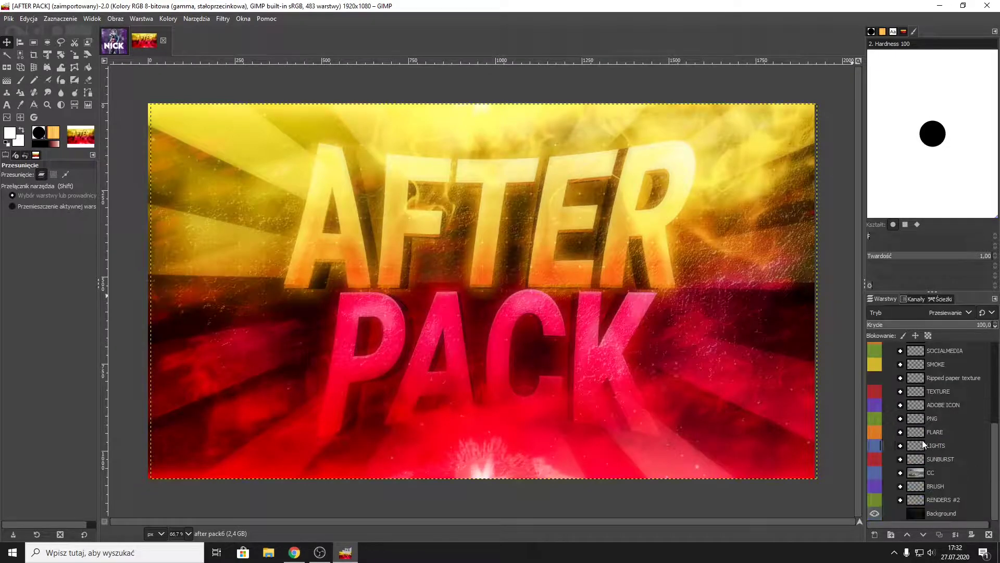
click(900, 459)
scroll(929, 469, down, 3)
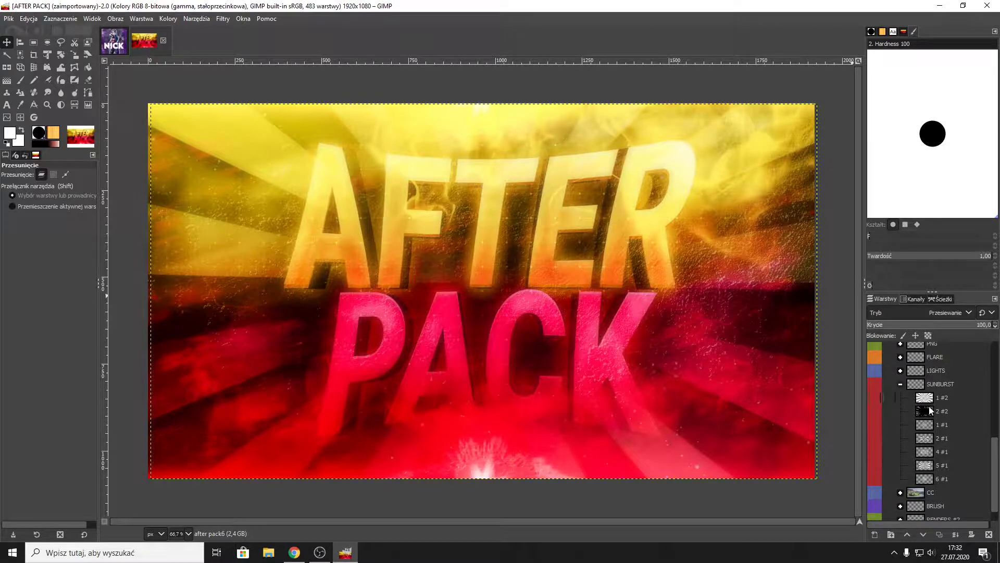
drag(929, 469, 475, 221)
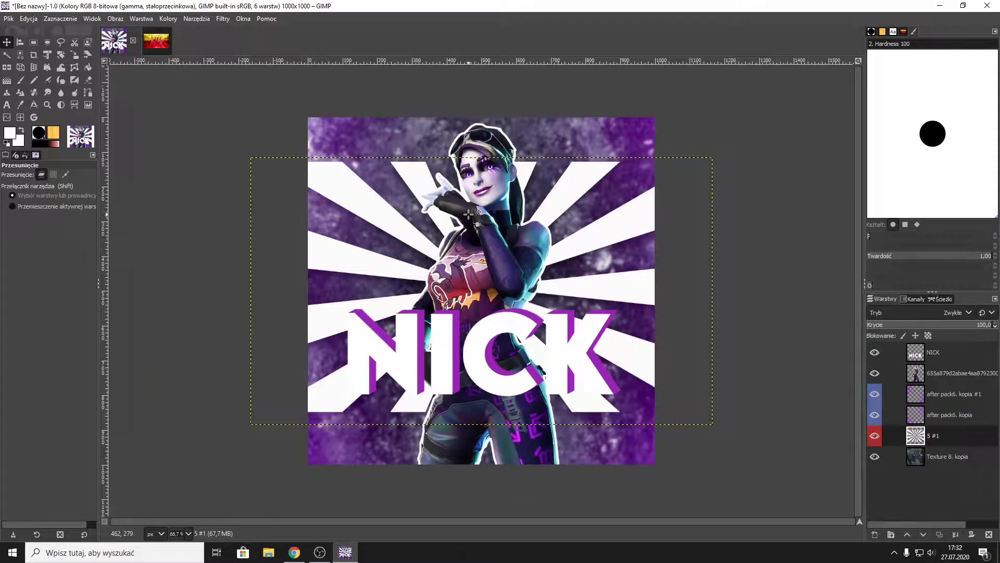
key(ctrl+z)
Step: Copy sunburst layer 1 #1 from AFTER PACK into the NICK image
click(145, 41)
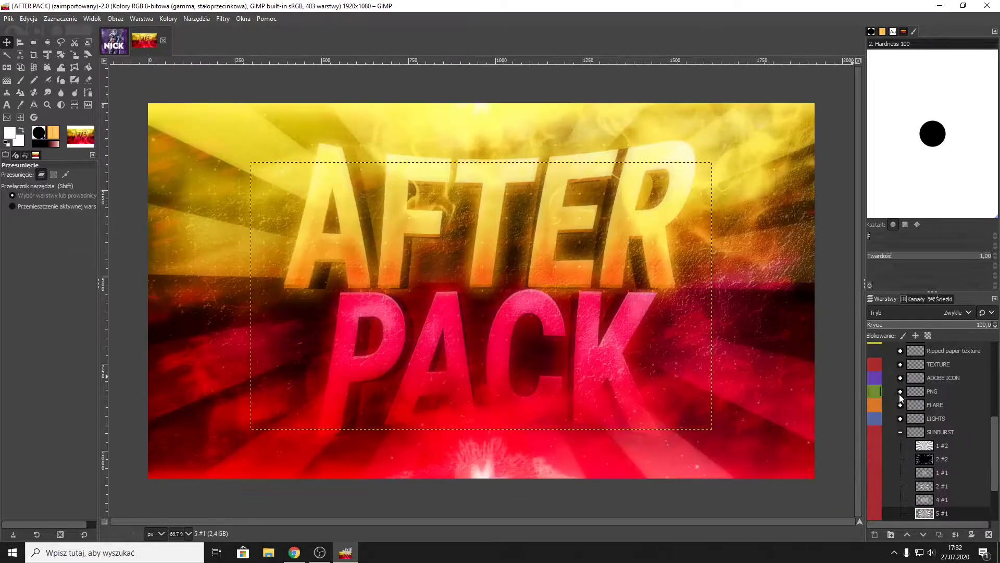
scroll(957, 448, down, 2)
mouse_move(924, 422)
mouse_down()
mouse_move(111, 36)
mouse_move(492, 209)
mouse_up()
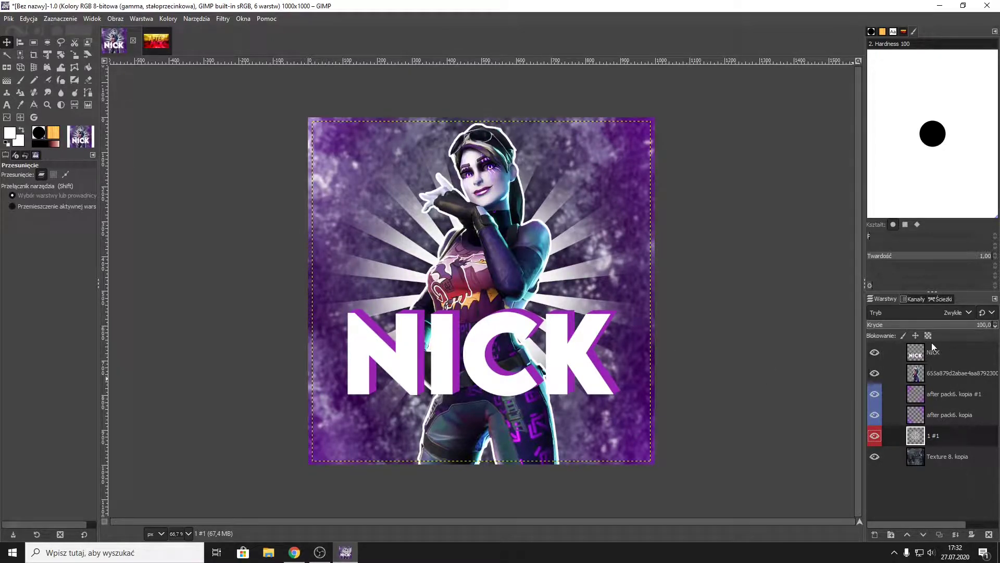
Step: Lower sunburst layer 1 #1's opacity to about 16.2
drag(940, 325, 888, 327)
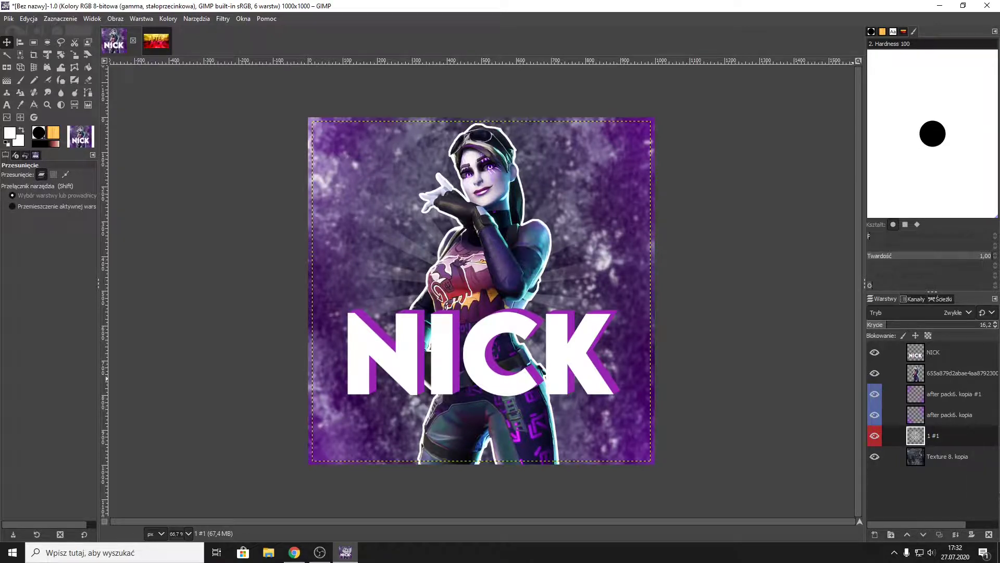
click(936, 459)
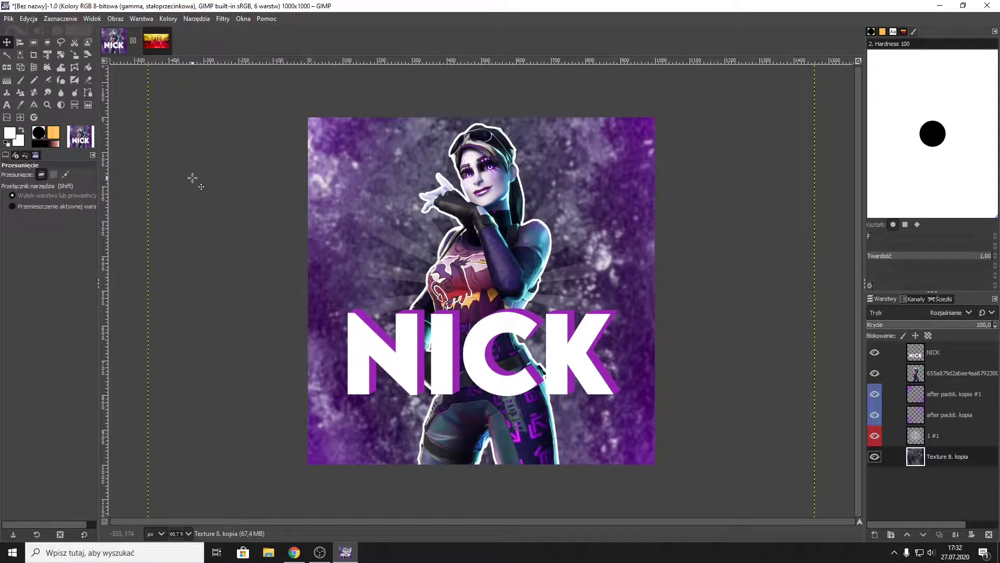
click(154, 40)
scroll(979, 396, up, 5)
scroll(979, 401, up, 5)
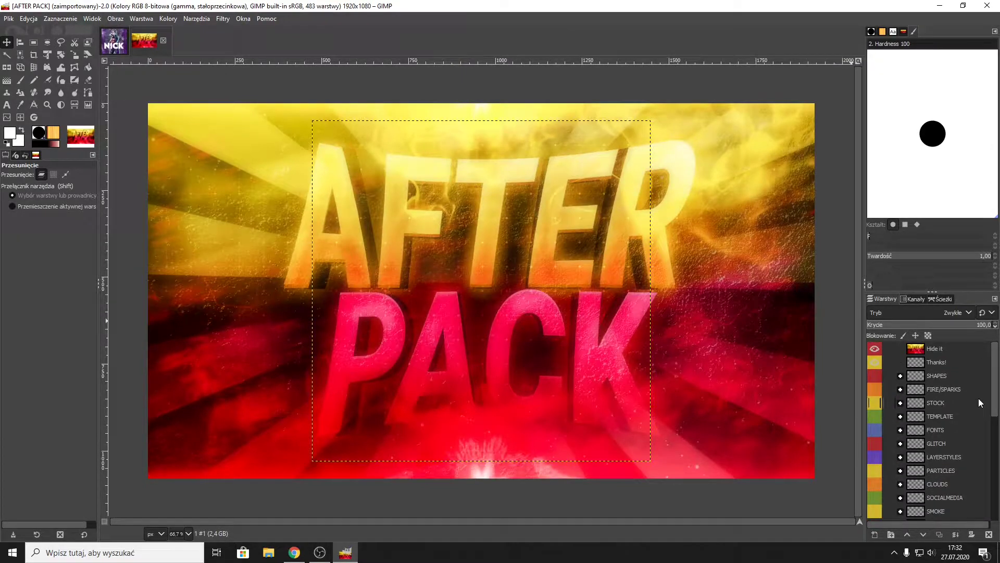
click(114, 42)
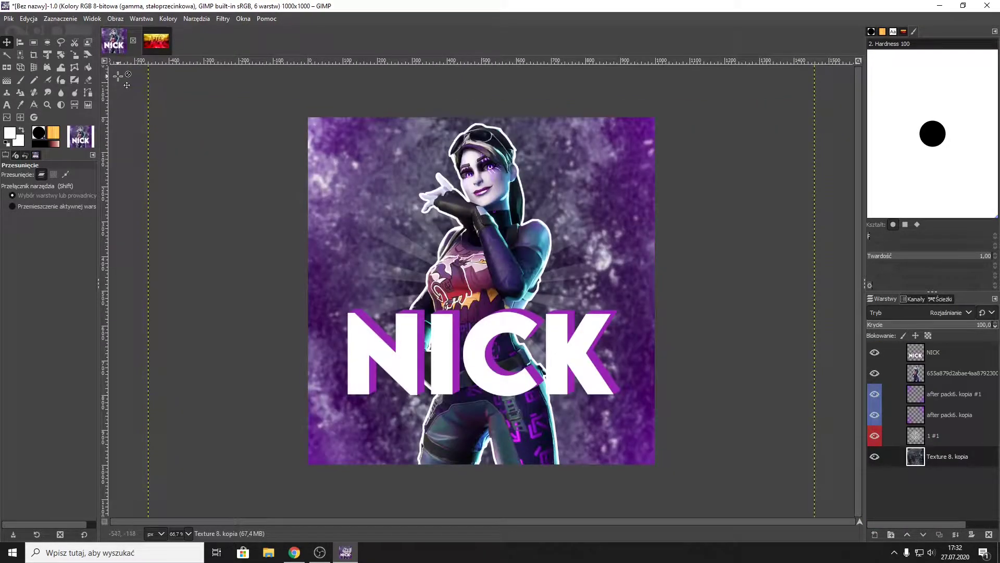